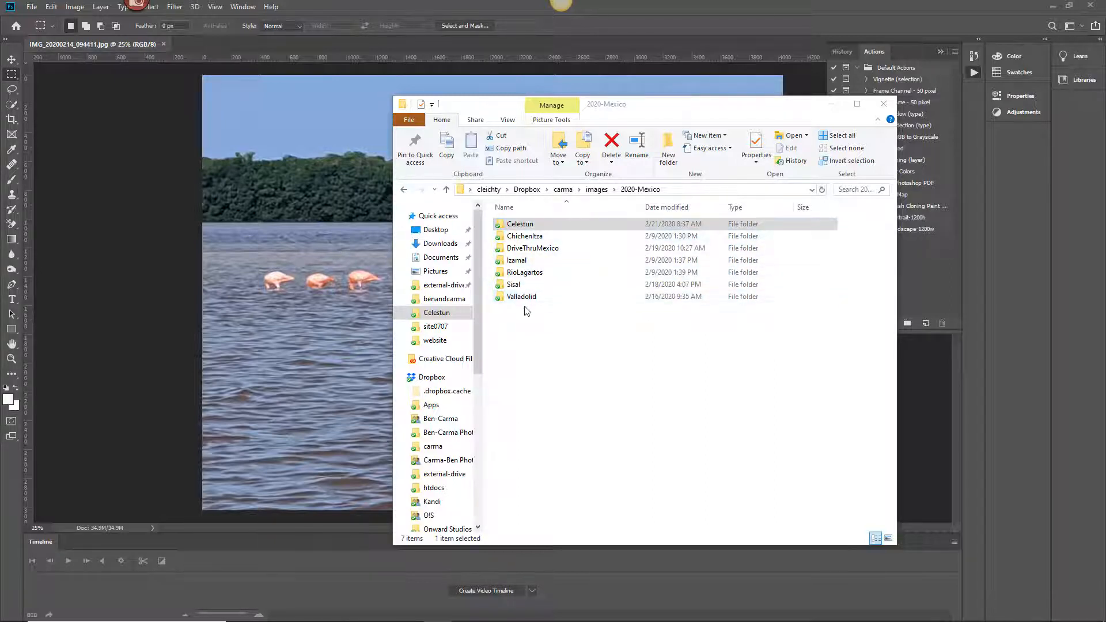
{"action": "double_click", "coordinate": [524, 224]}
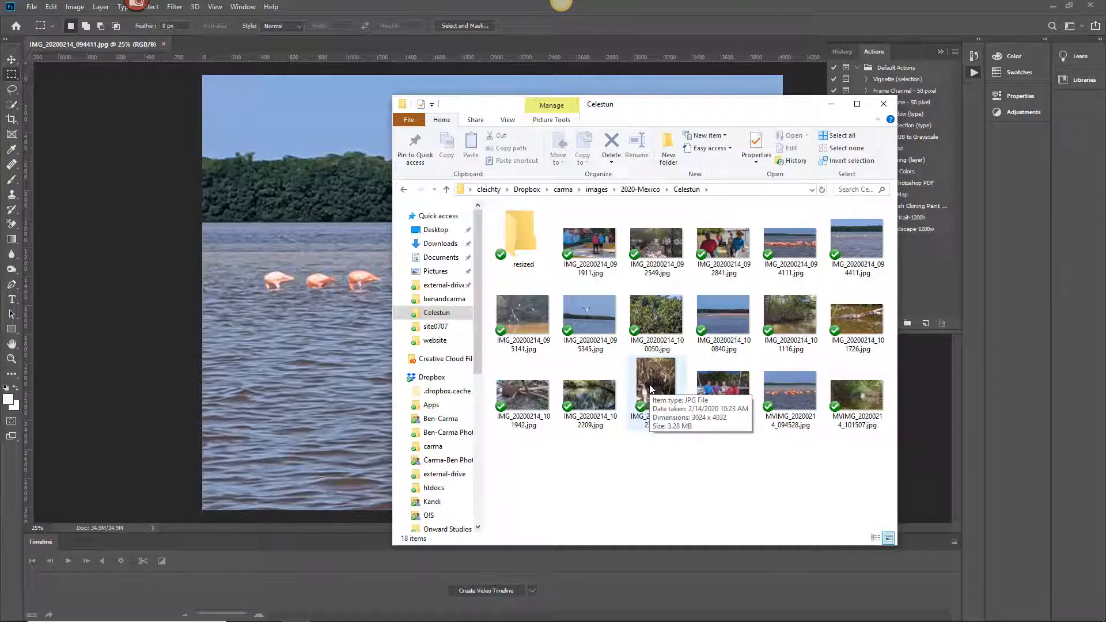
{"action": "left_click", "coordinate": [641, 190]}
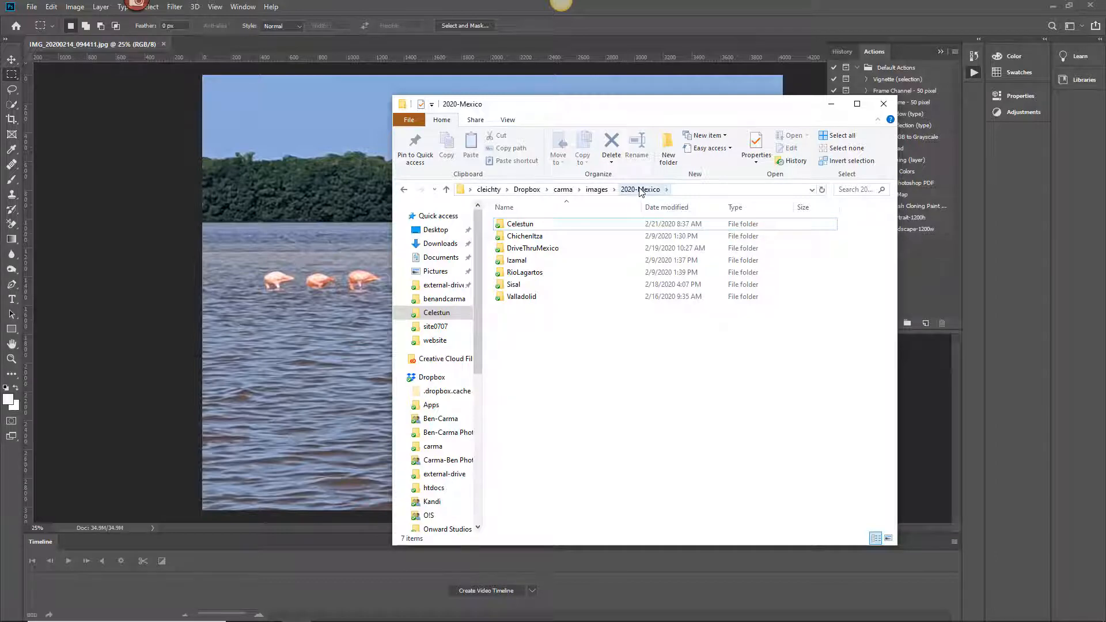
{"action": "left_click", "coordinate": [552, 251]}
{"action": "double_click", "coordinate": [552, 250]}
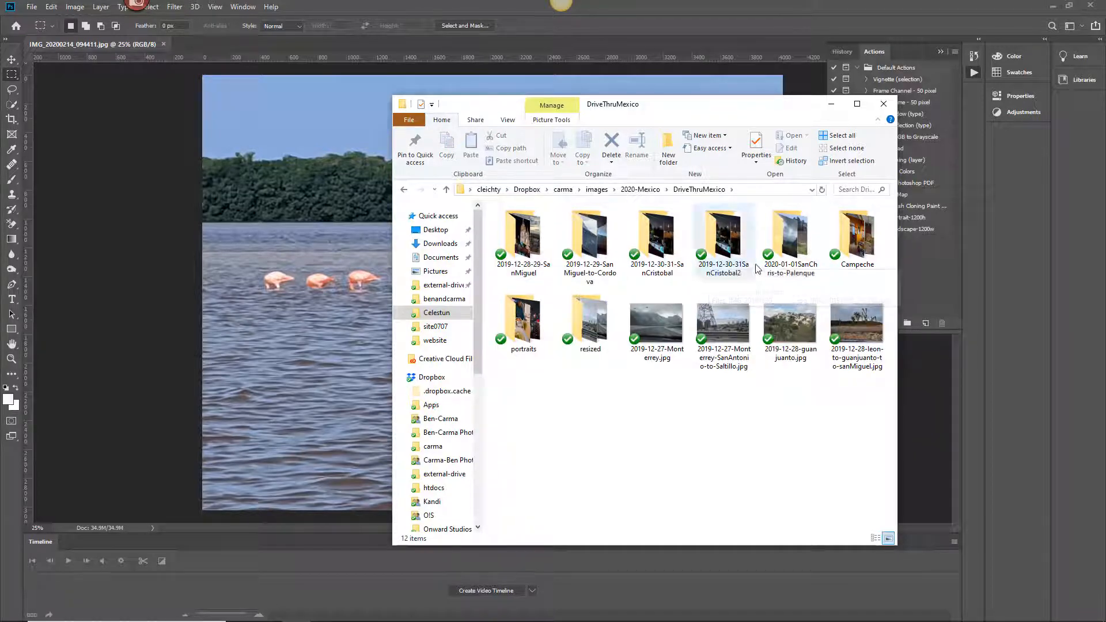
{"action": "double_click", "coordinate": [736, 244]}
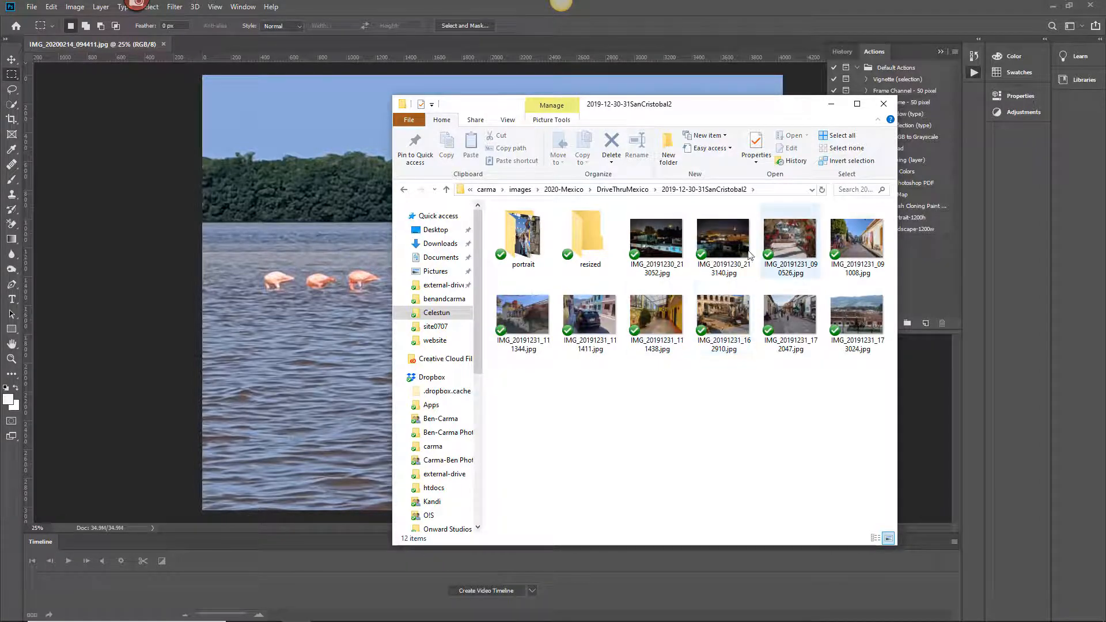
{"action": "double_click", "coordinate": [523, 244]}
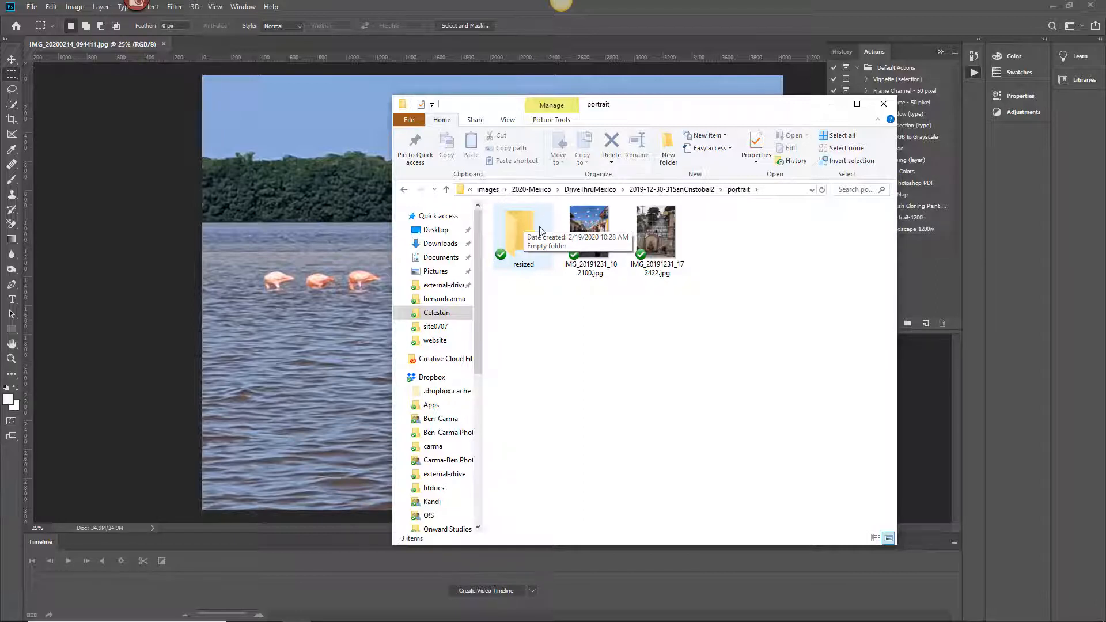
{"action": "left_click", "coordinate": [592, 192]}
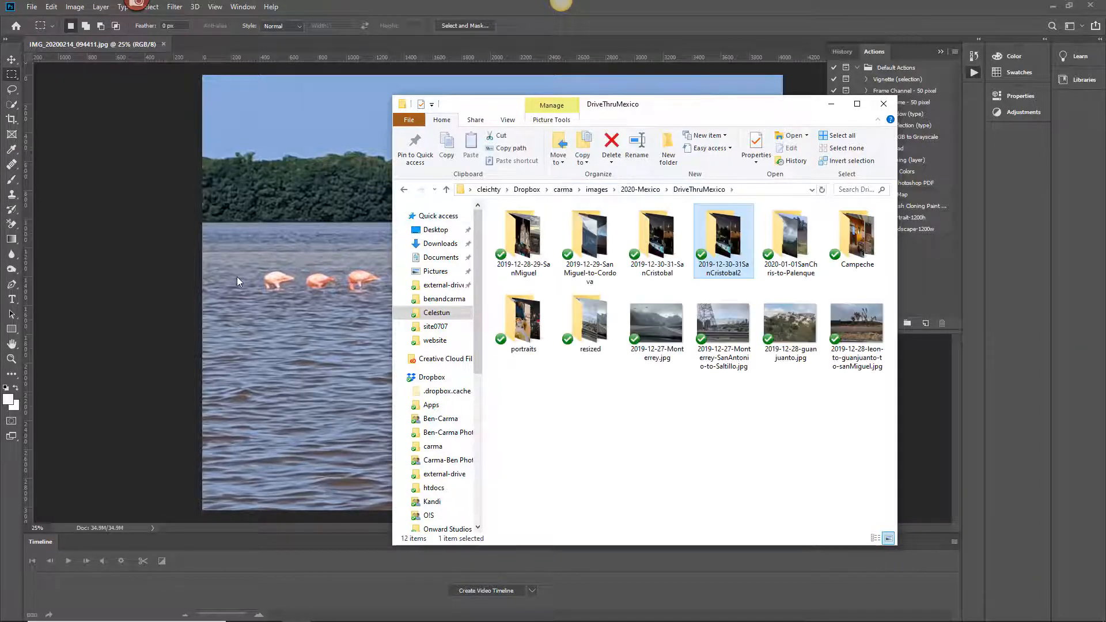
{"action": "left_click", "coordinate": [641, 195]}
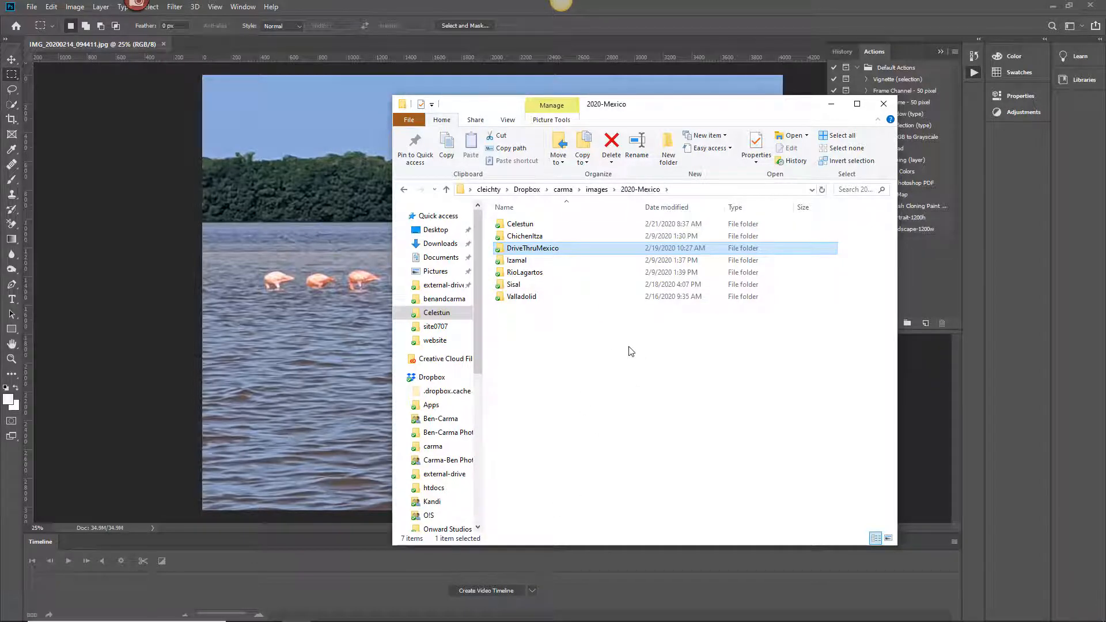
{"action": "left_click", "coordinate": [139, 264]}
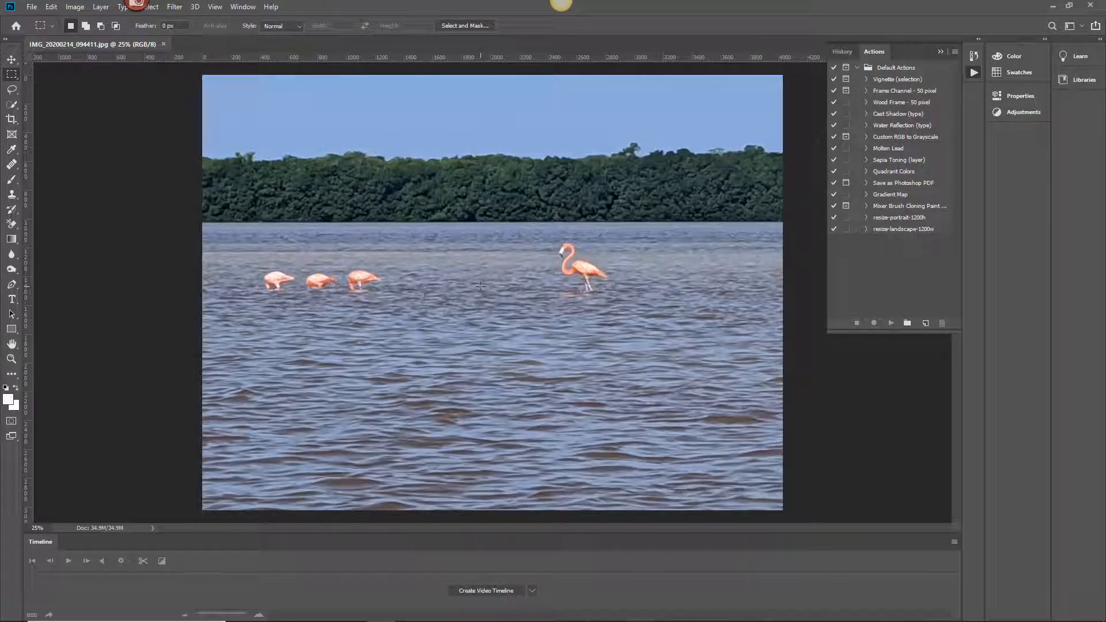
Step: Select the resize-landscape-1200w action and expand it to show its recorded commands
{"action": "left_click", "coordinate": [874, 219]}
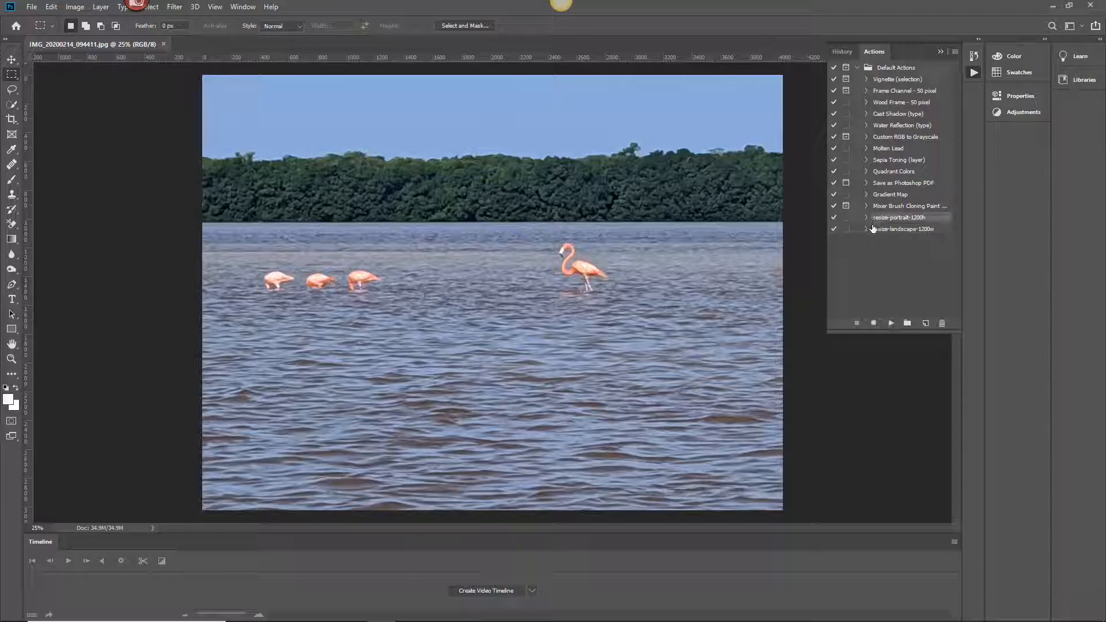
{"action": "left_click", "coordinate": [874, 230]}
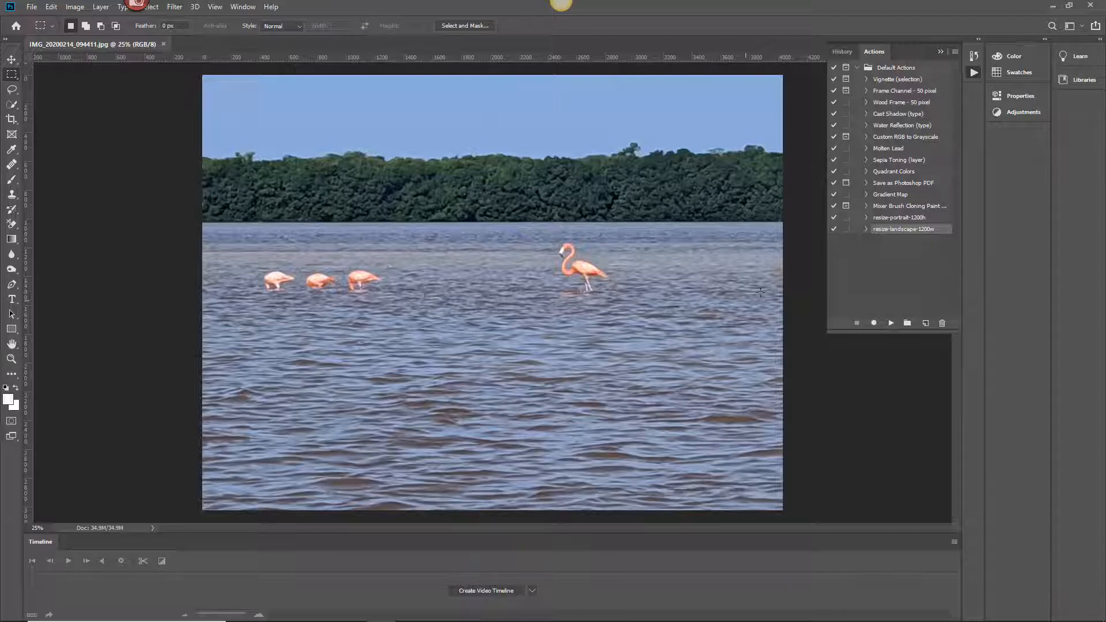
{"action": "left_click", "coordinate": [867, 229]}
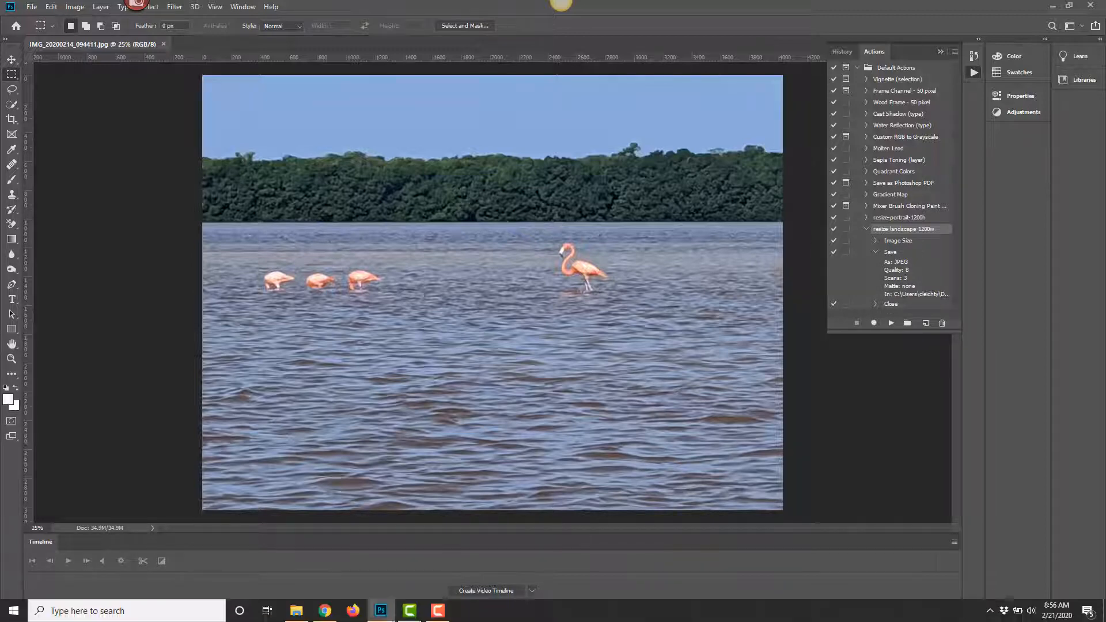
Step: Examine the Celestun and Sisal folders inside 2020-Mexico in File Explorer, and return to Photoshop
{"action": "left_click", "coordinate": [296, 611]}
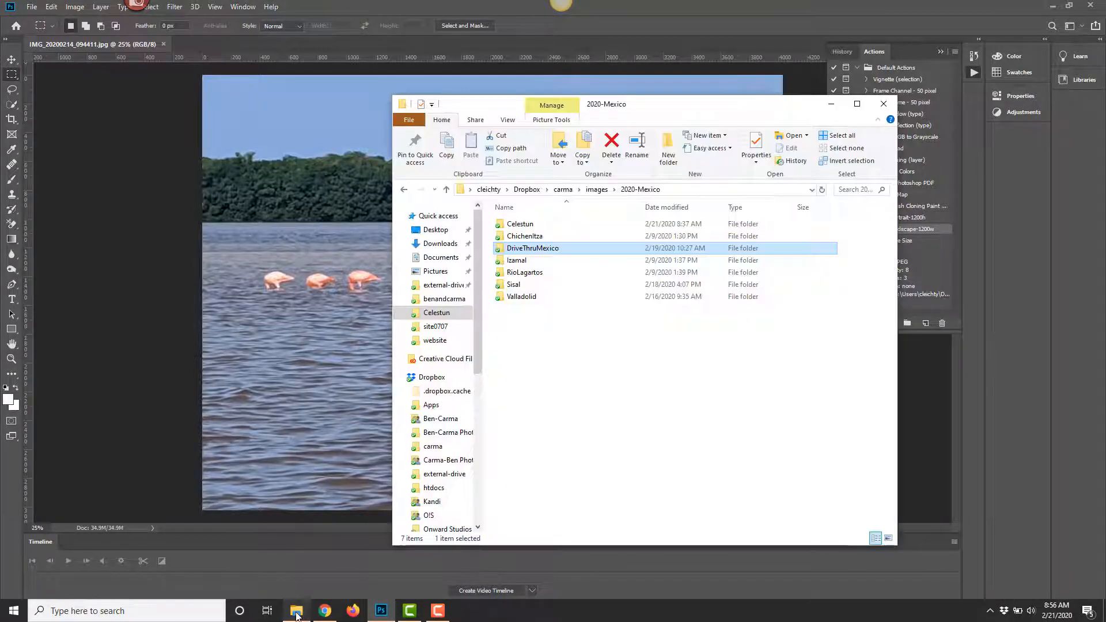
{"action": "double_click", "coordinate": [552, 225]}
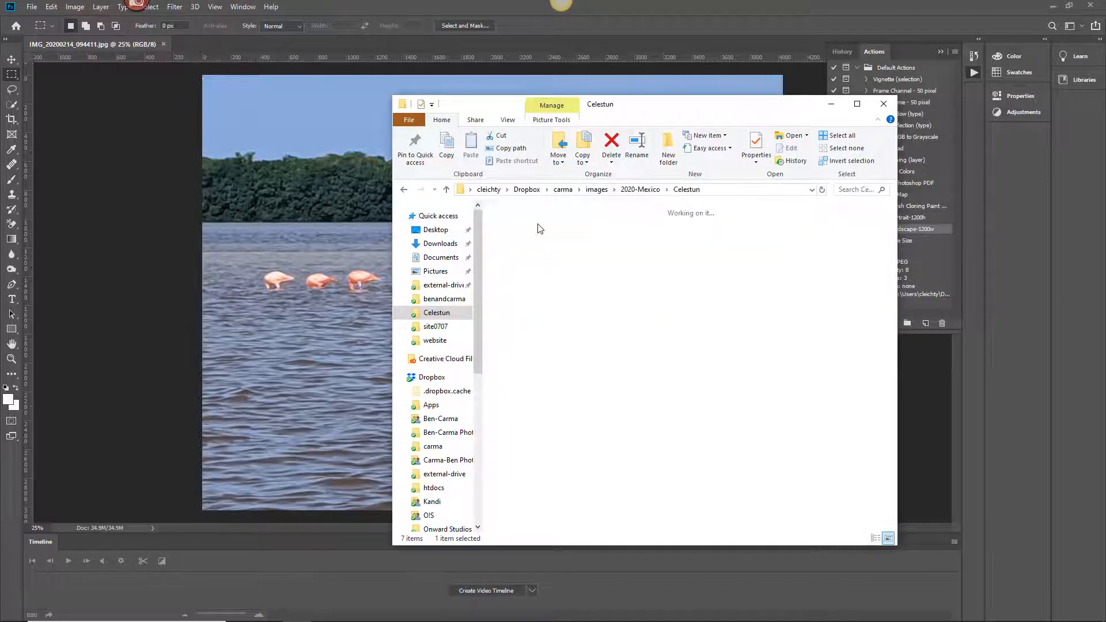
{"action": "left_click", "coordinate": [630, 190]}
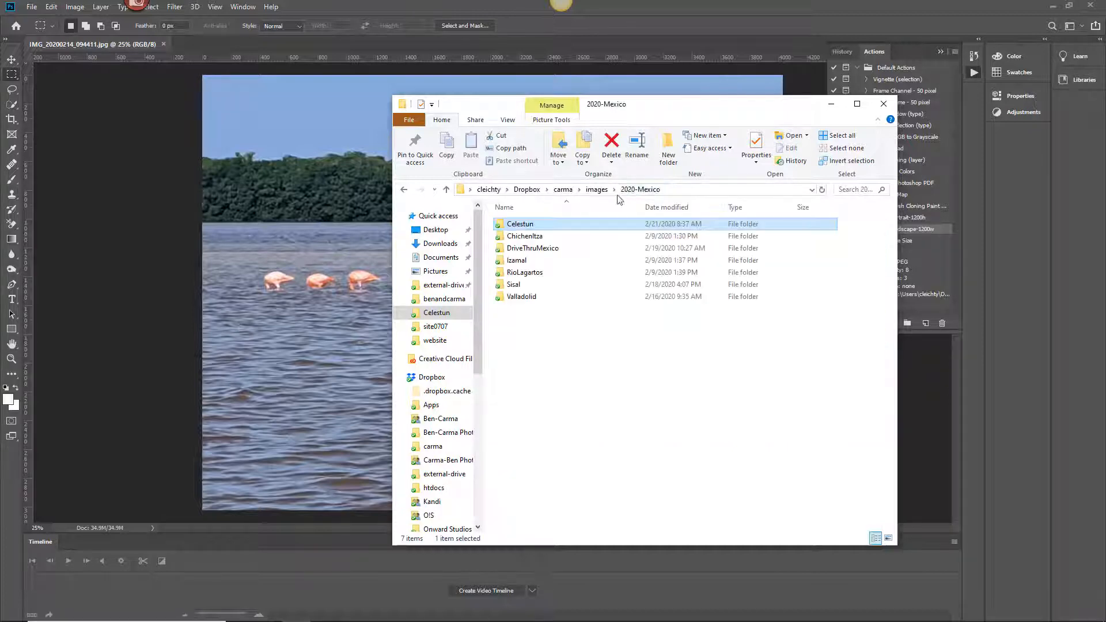
{"action": "double_click", "coordinate": [515, 285]}
{"action": "left_click", "coordinate": [854, 382]}
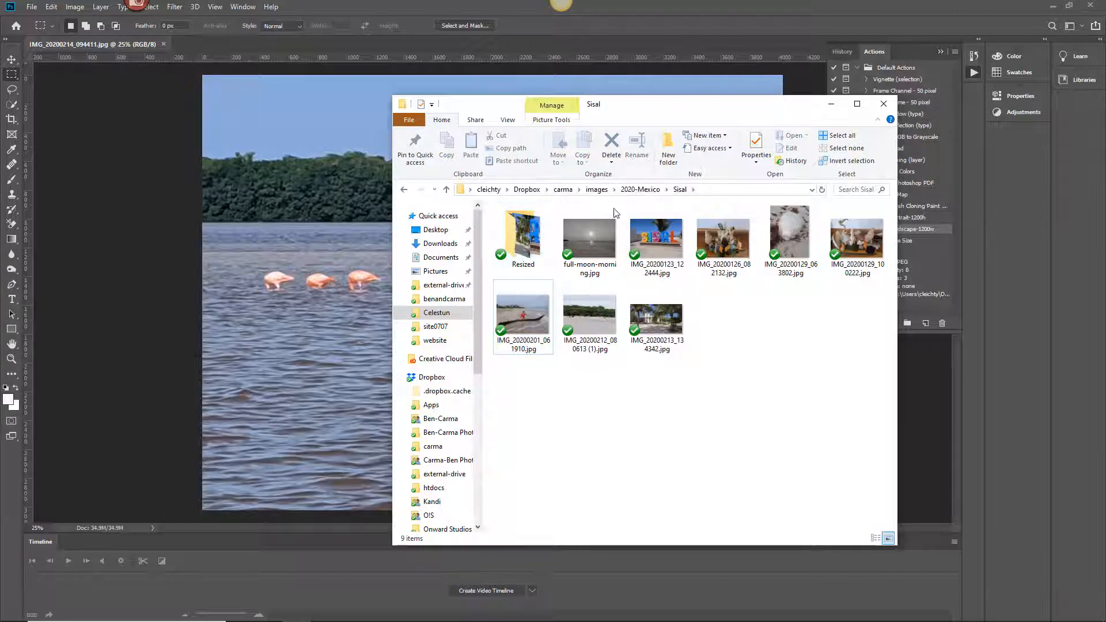
{"action": "left_click", "coordinate": [636, 191]}
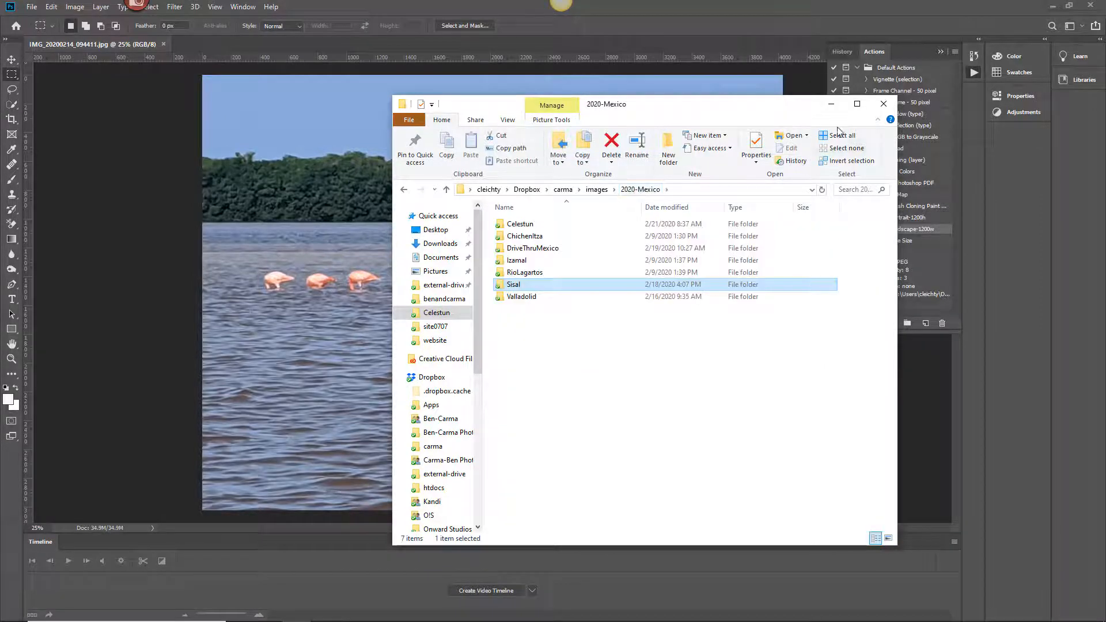
{"action": "left_click", "coordinate": [831, 103]}
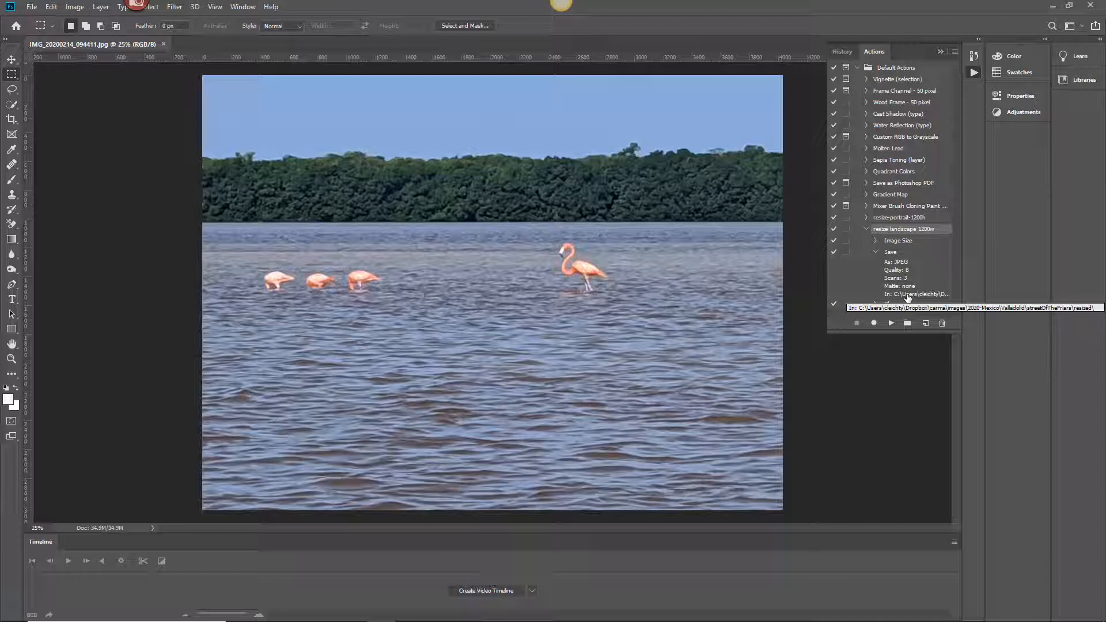
Step: Re-record the Save command of resize-landscape-1200w to save into Celestun's resized folder as a progressive JPEG with quality 8 and 3 scans
{"action": "left_click", "coordinate": [895, 252]}
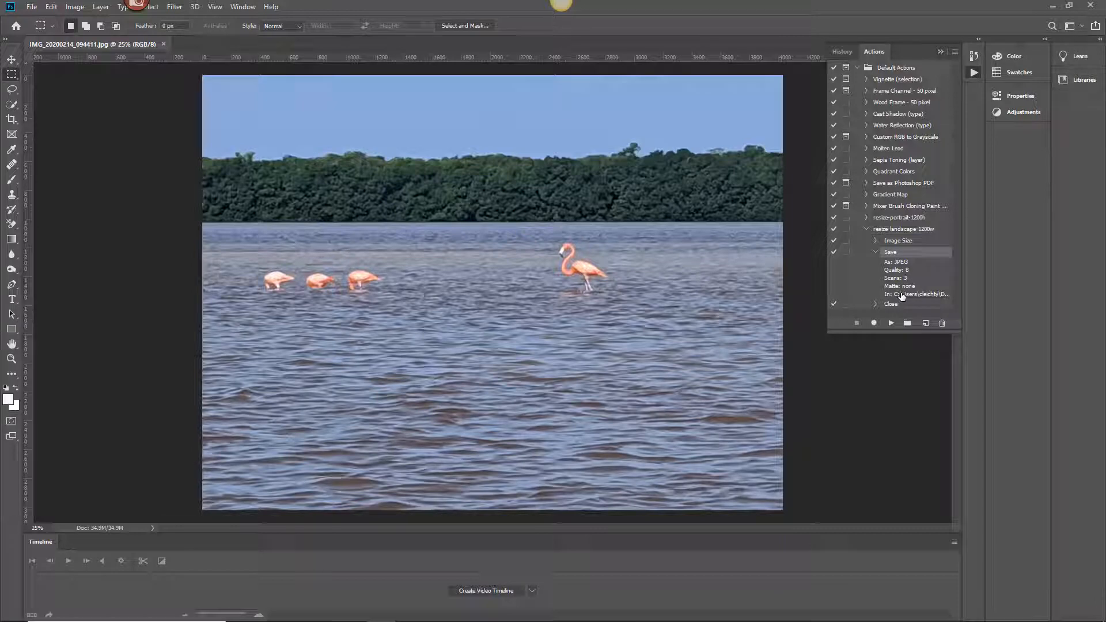
{"action": "double_click", "coordinate": [902, 296]}
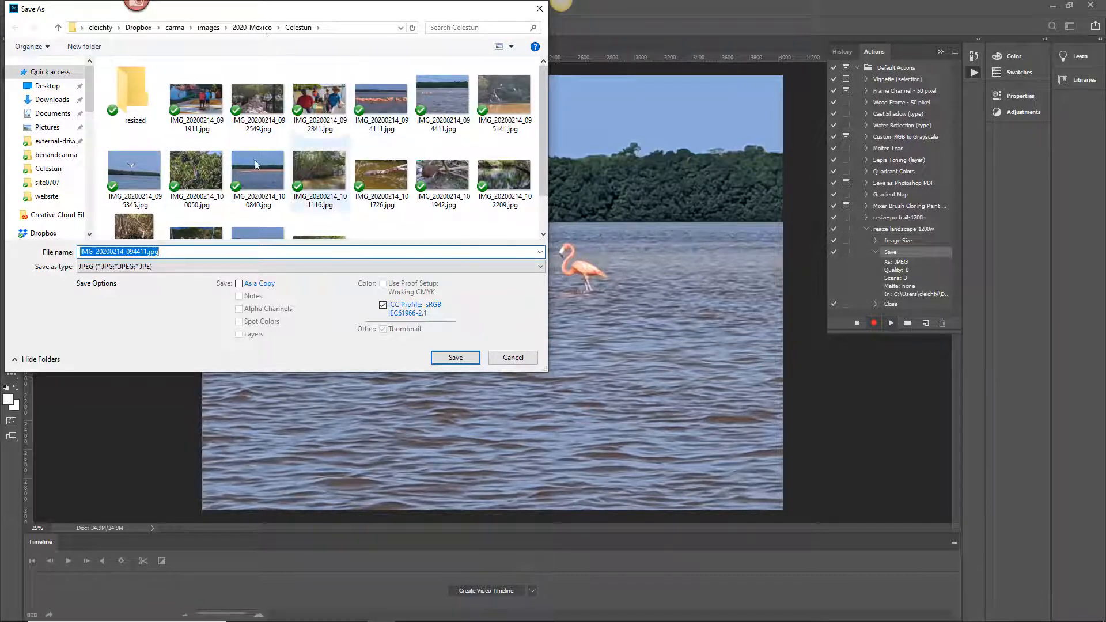
{"action": "double_click", "coordinate": [130, 84]}
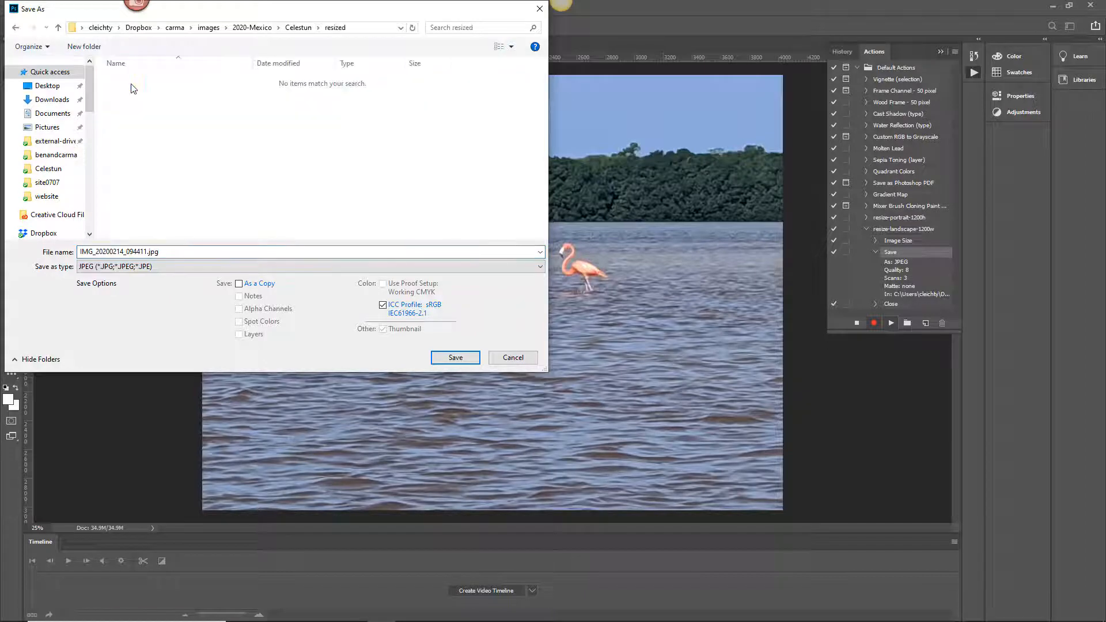
{"action": "left_click", "coordinate": [456, 358]}
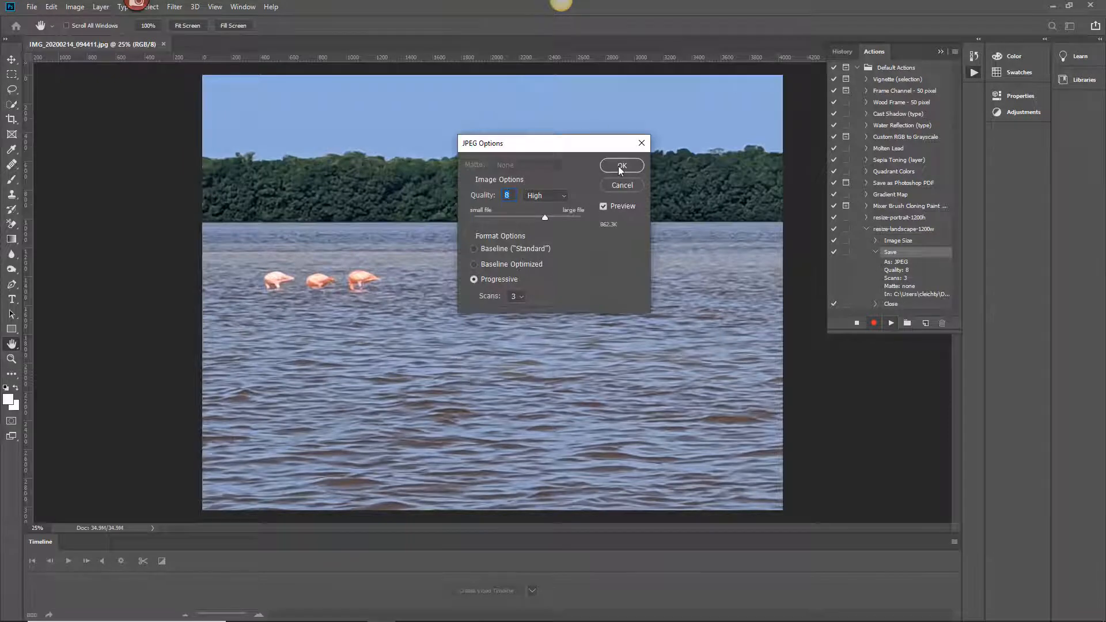
{"action": "left_click", "coordinate": [623, 165]}
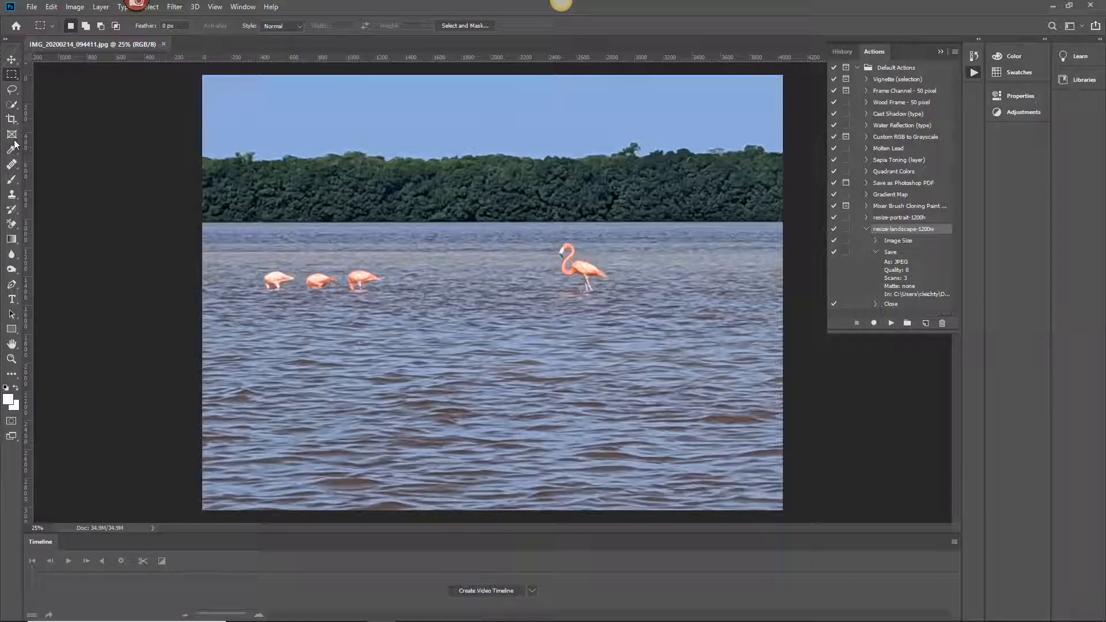
Step: Open all photos from the Celestun folder together, leaving out the portrait image IMG_20200214_102343.jpg
{"action": "left_click", "coordinate": [31, 7]}
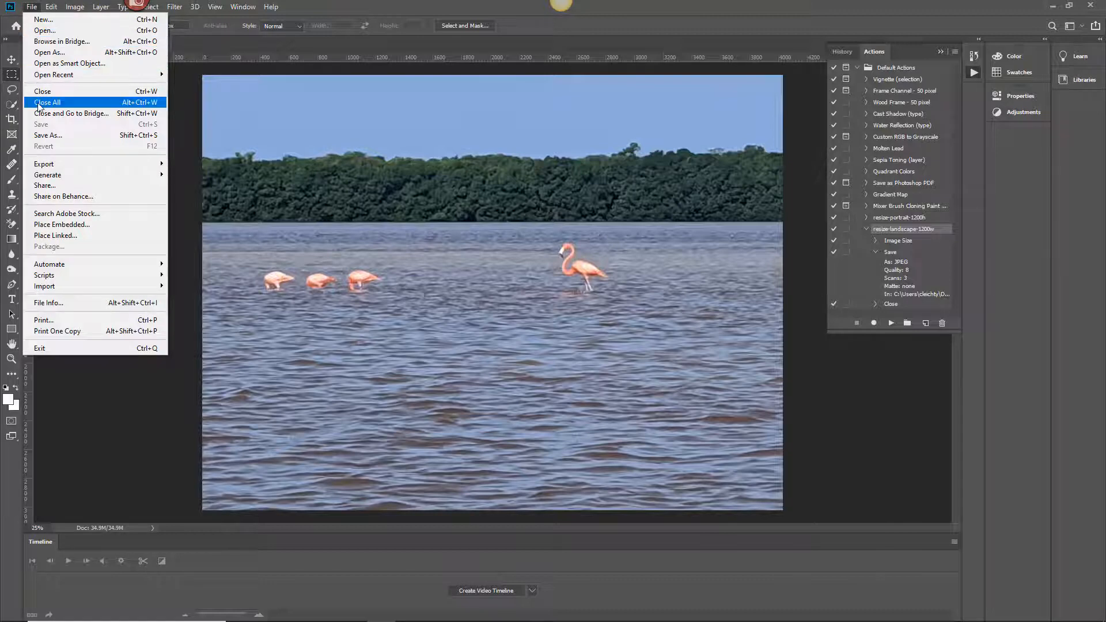
{"action": "left_click", "coordinate": [42, 32]}
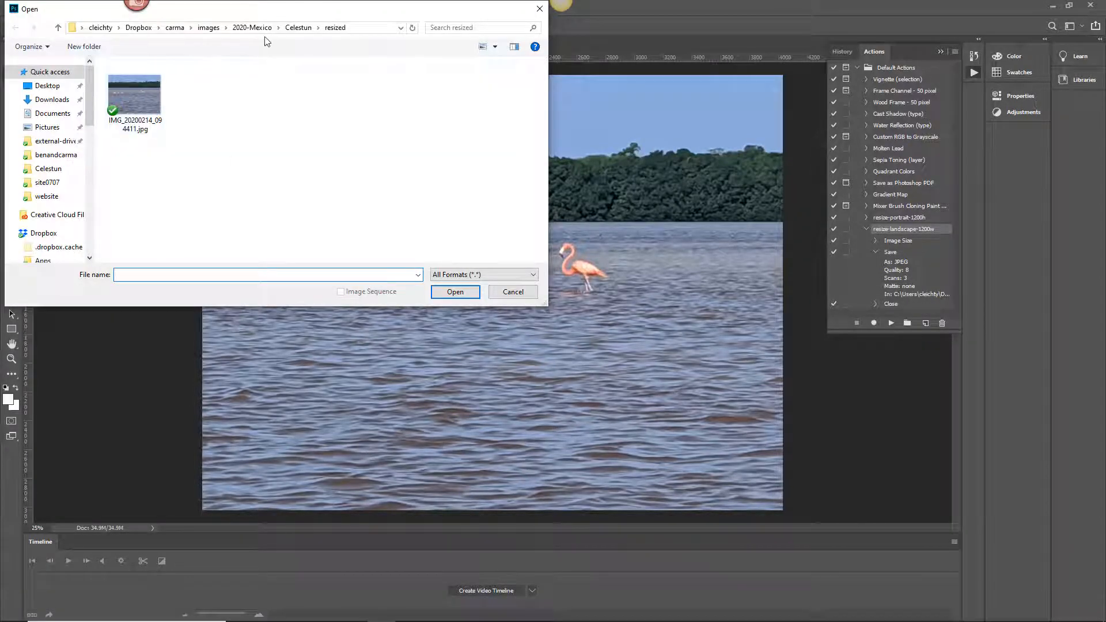
{"action": "left_click", "coordinate": [298, 28]}
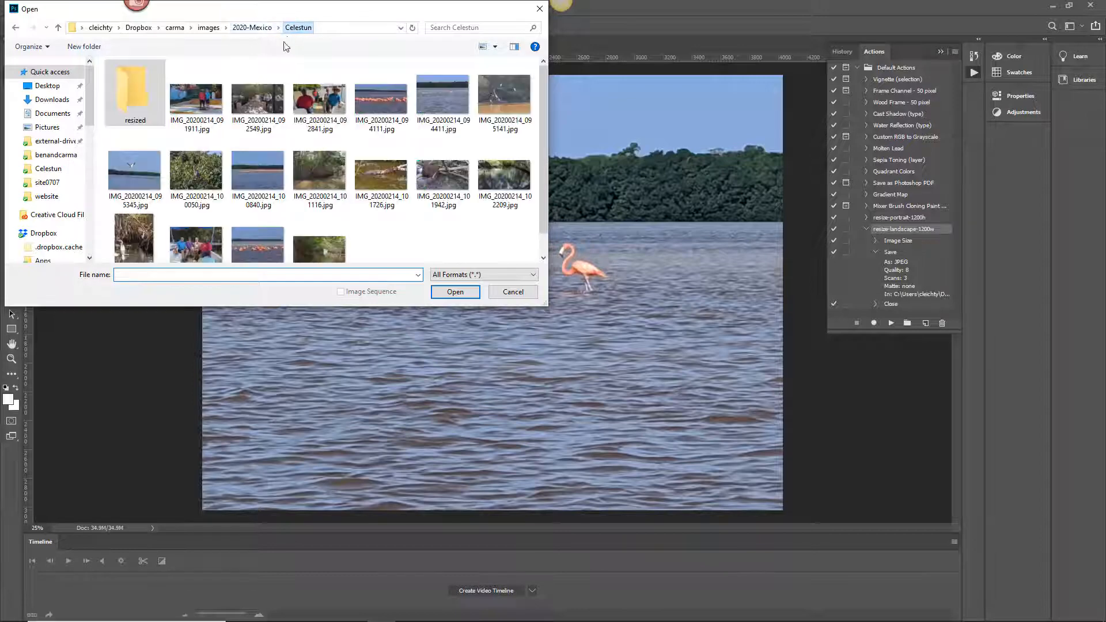
{"action": "left_click", "coordinate": [197, 104]}
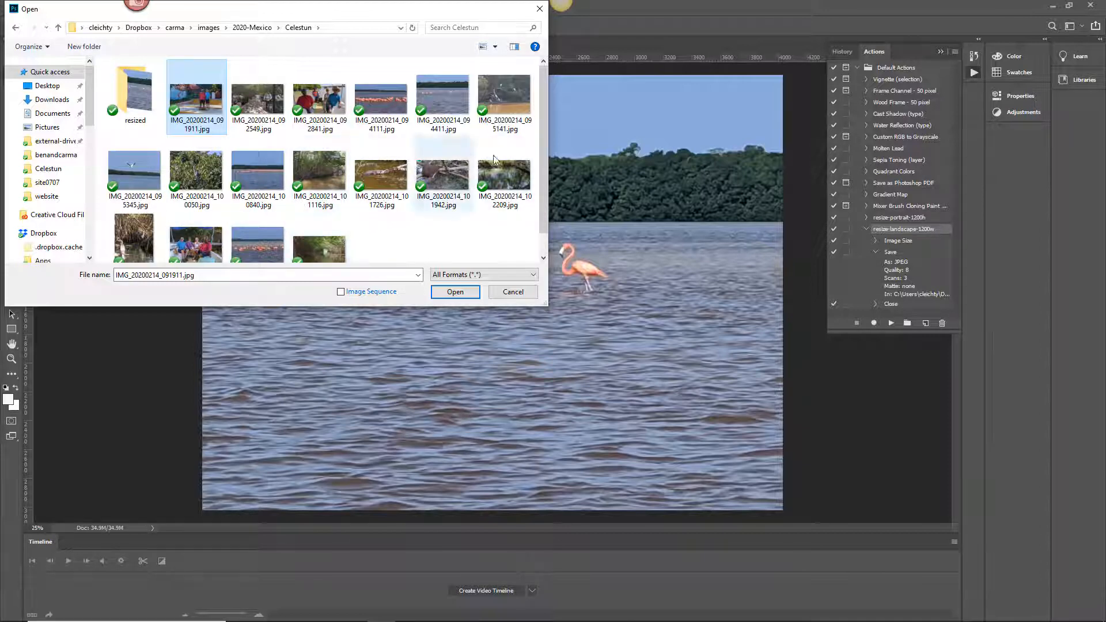
{"action": "left_click", "coordinate": [504, 176], "text": "shift"}
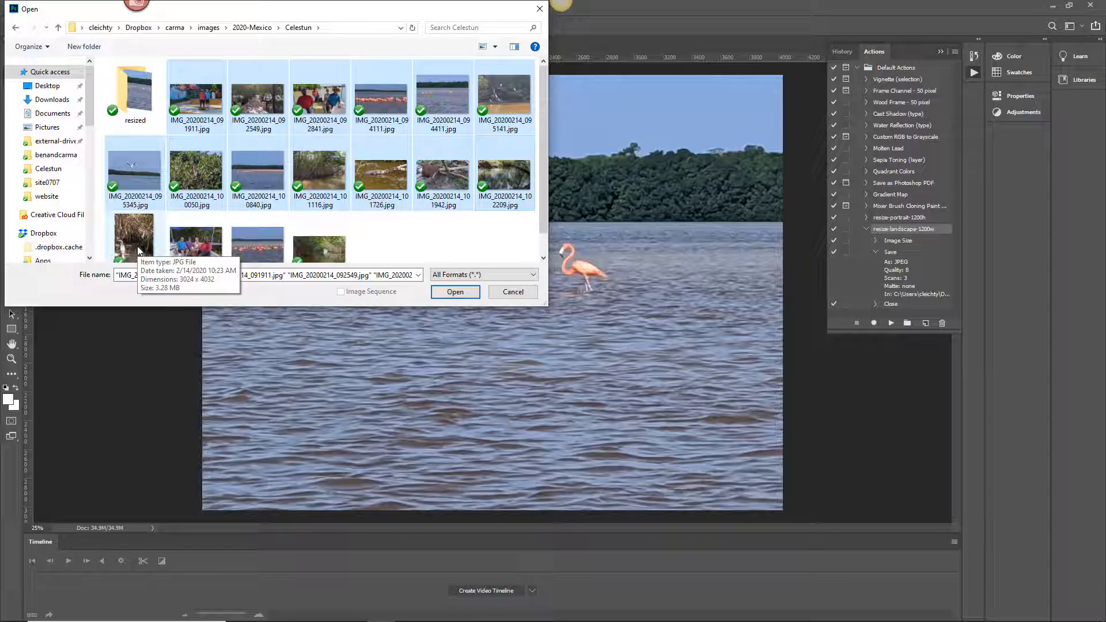
{"action": "left_click", "coordinate": [195, 239], "text": "ctrl"}
{"action": "left_click", "coordinate": [267, 216], "text": "ctrl"}
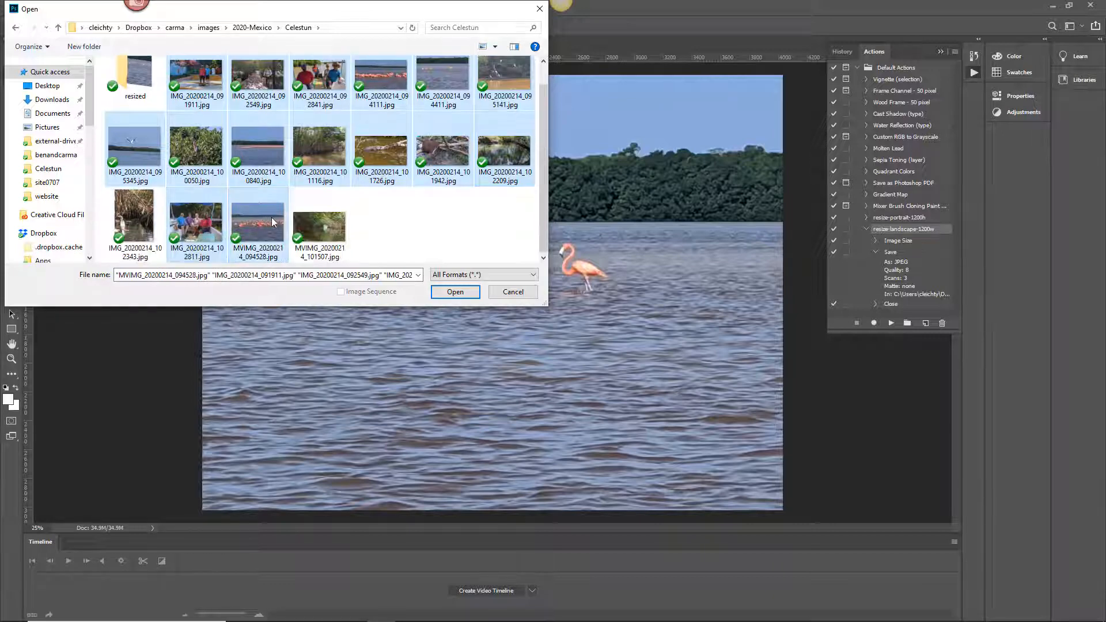
{"action": "left_click", "coordinate": [322, 228], "text": "ctrl"}
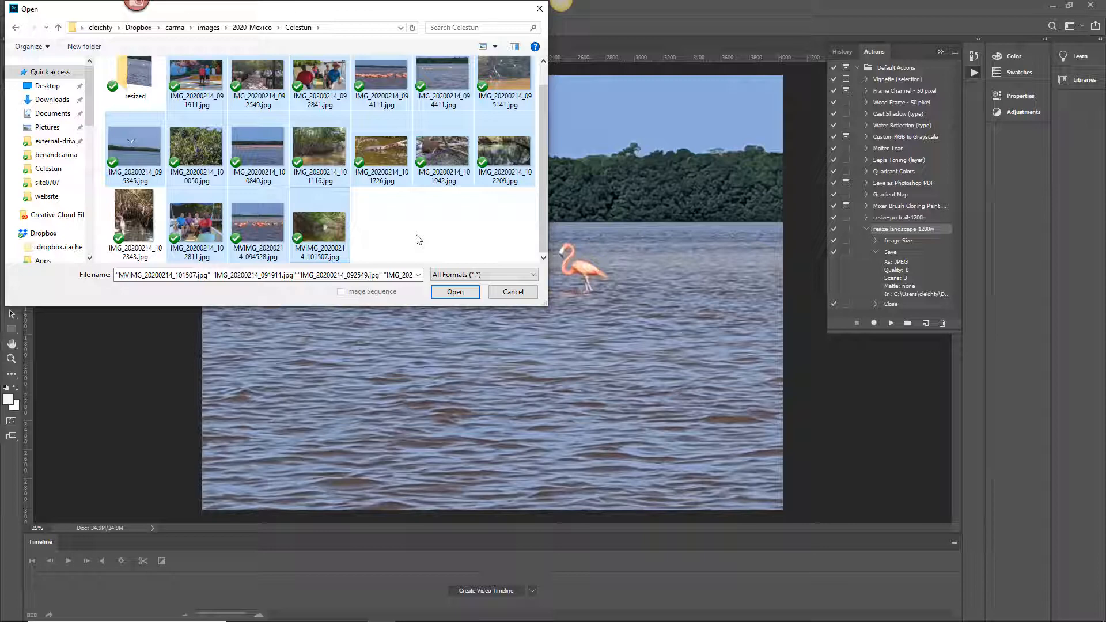
{"action": "left_click", "coordinate": [455, 292]}
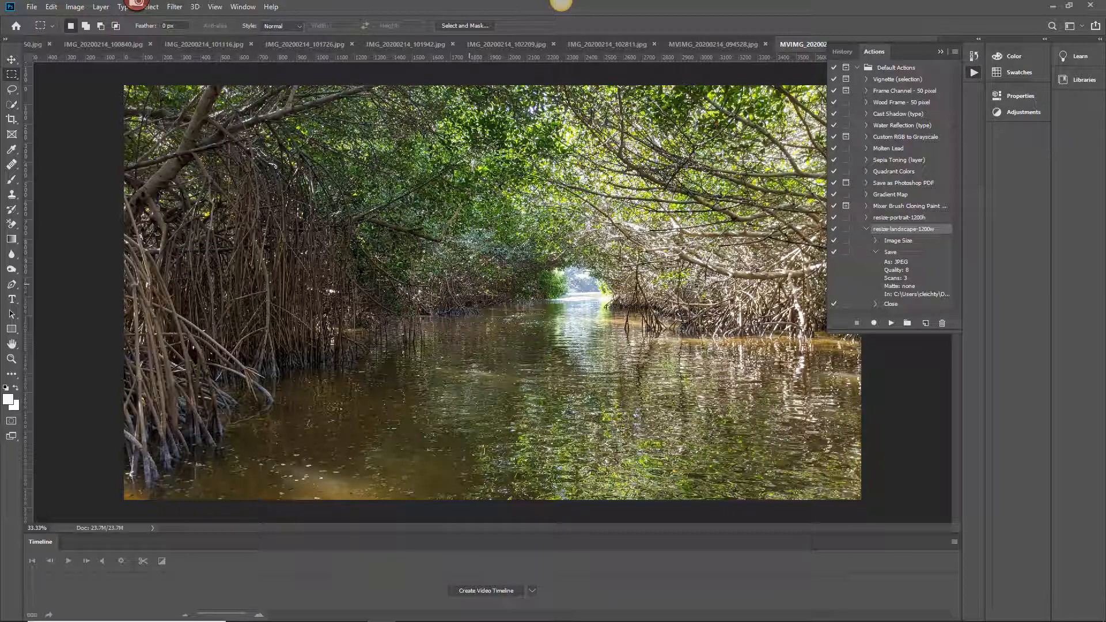
Step: Collapse the resize-landscape-1200w action and run it on every open Celestun photo, one after another, until all are saved and closed
{"action": "left_click", "coordinate": [866, 229]}
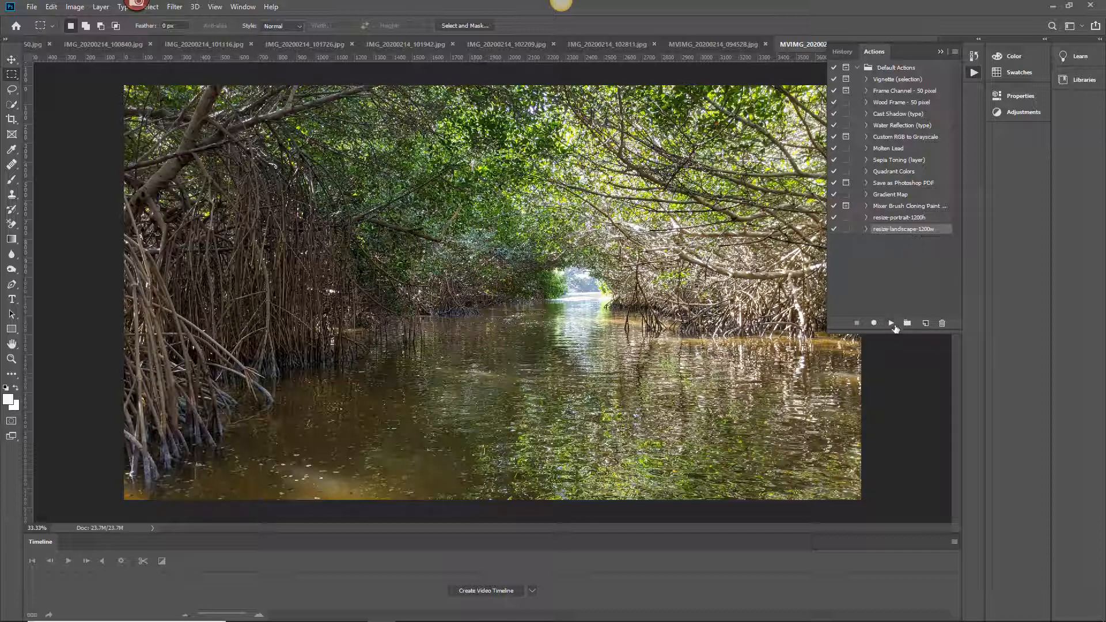
{"action": "left_click", "coordinate": [892, 324]}
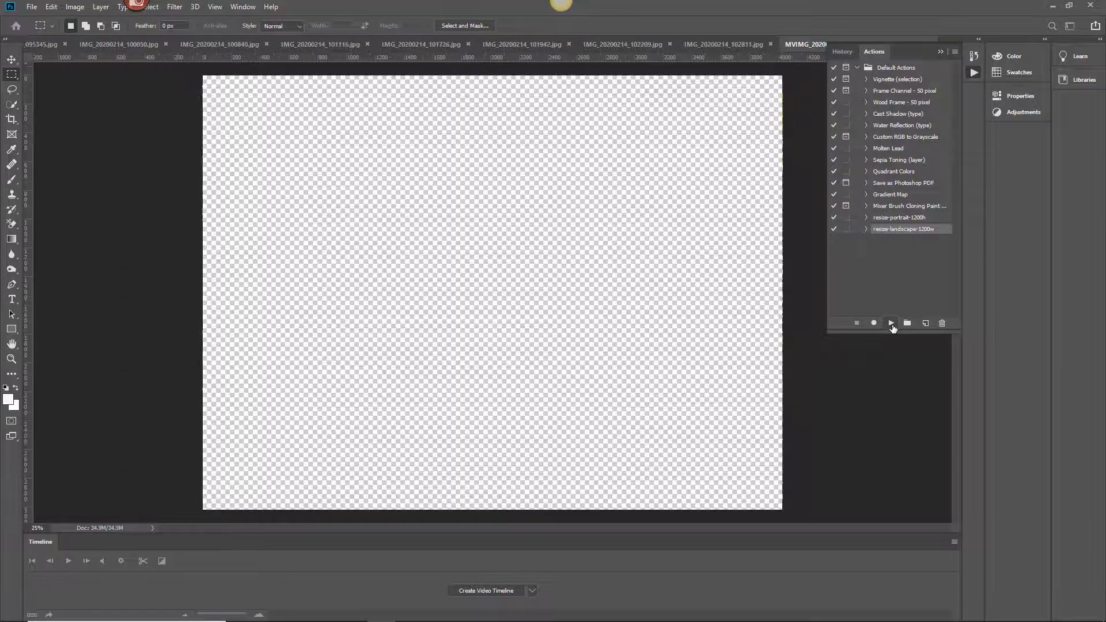
{"action": "left_click", "coordinate": [891, 325]}
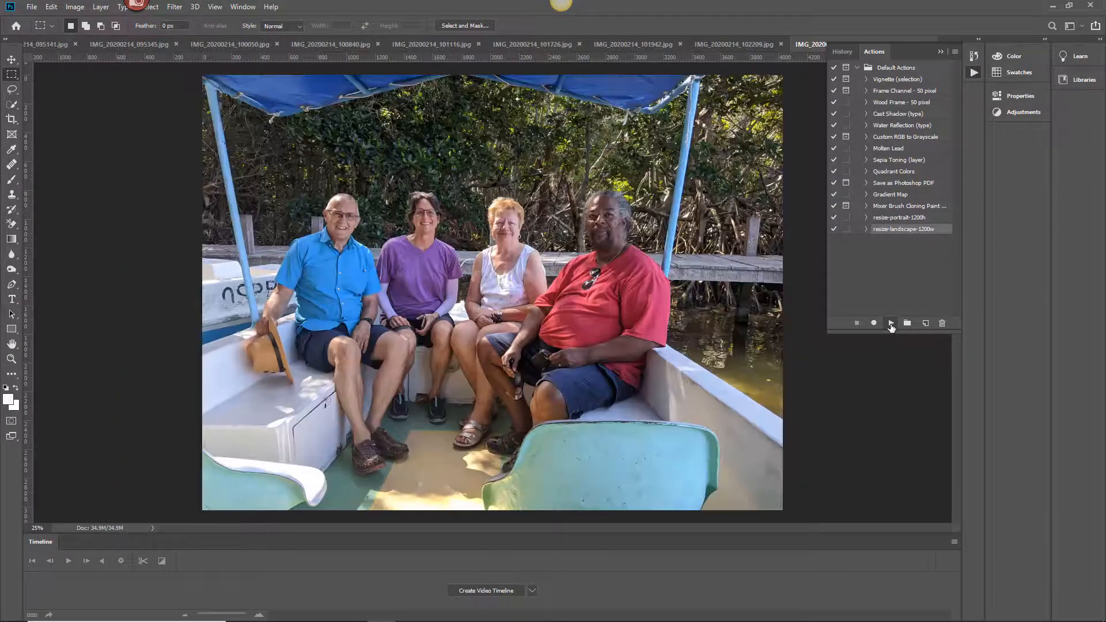
{"action": "left_click", "coordinate": [891, 323]}
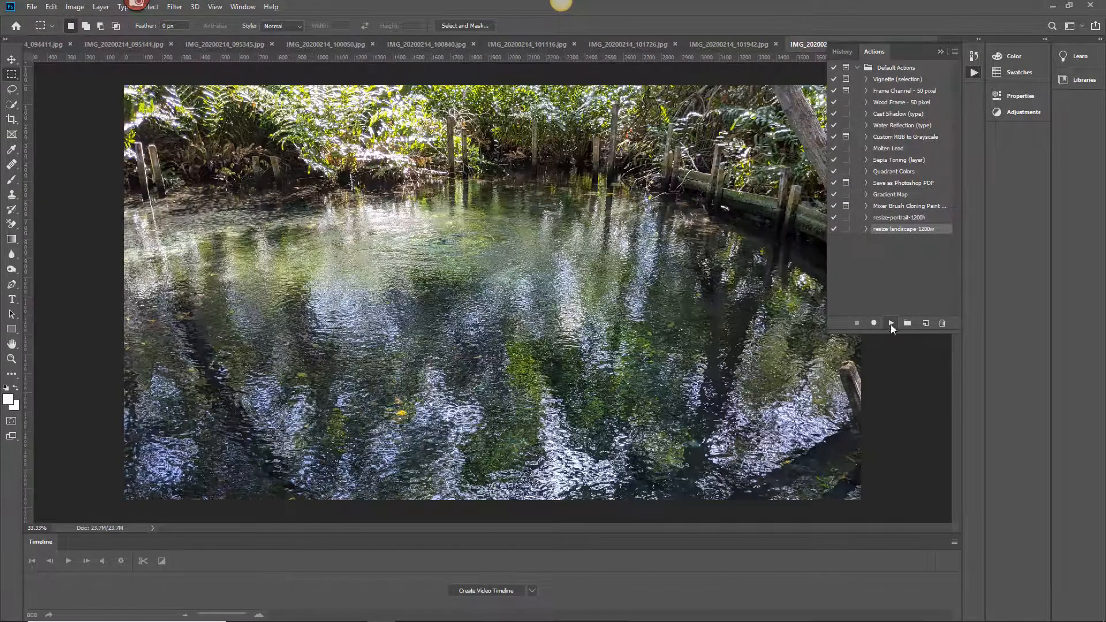
{"action": "left_click", "coordinate": [892, 324]}
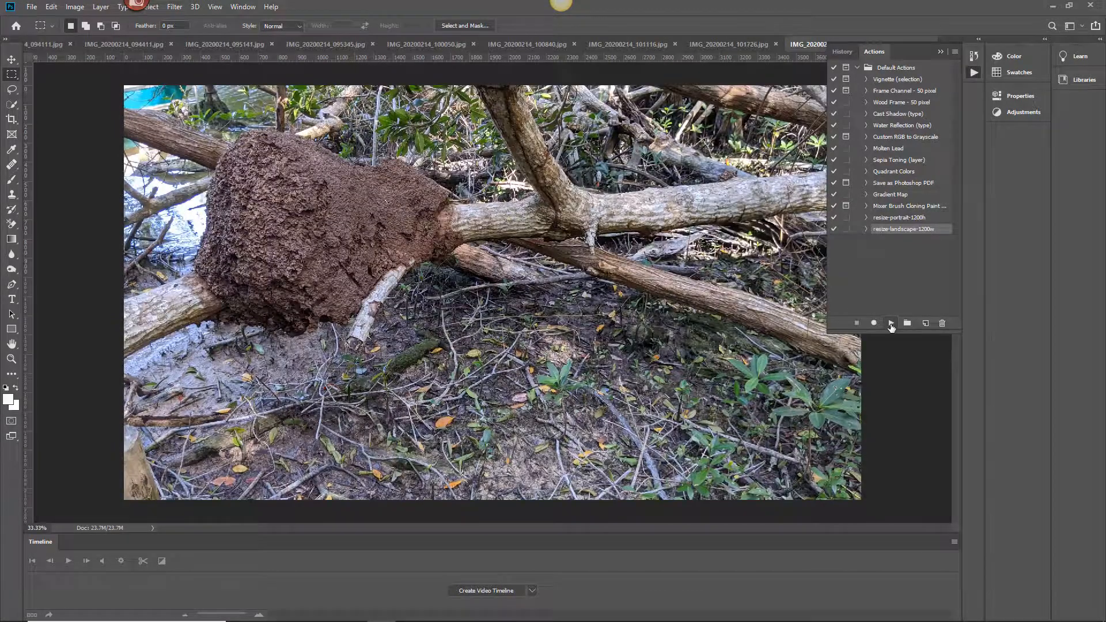
{"action": "left_click", "coordinate": [891, 324]}
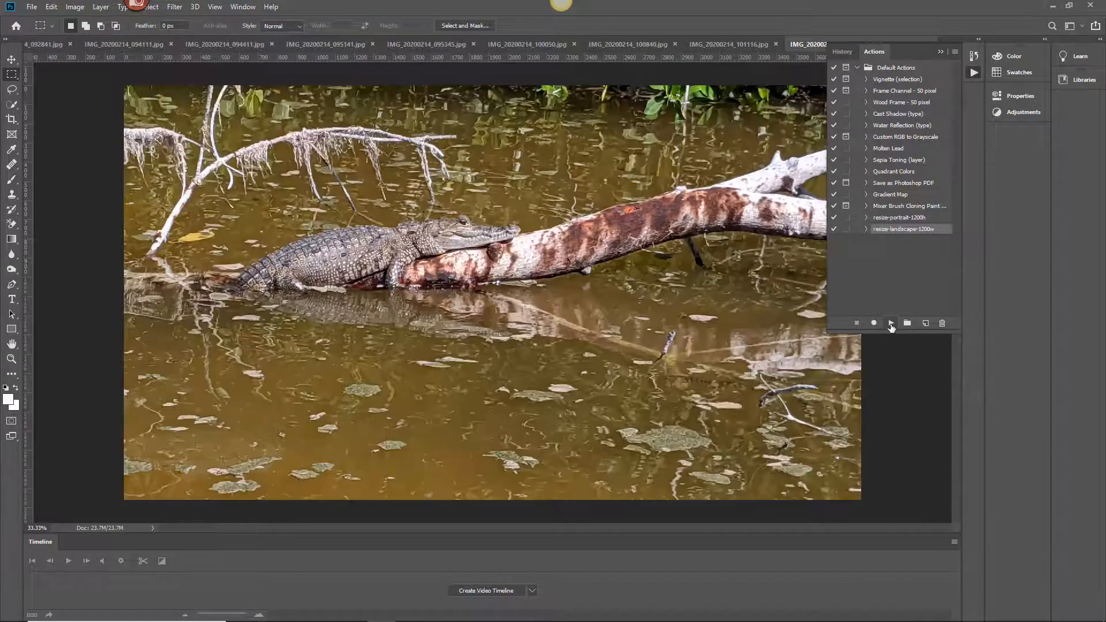
{"action": "left_click", "coordinate": [891, 324]}
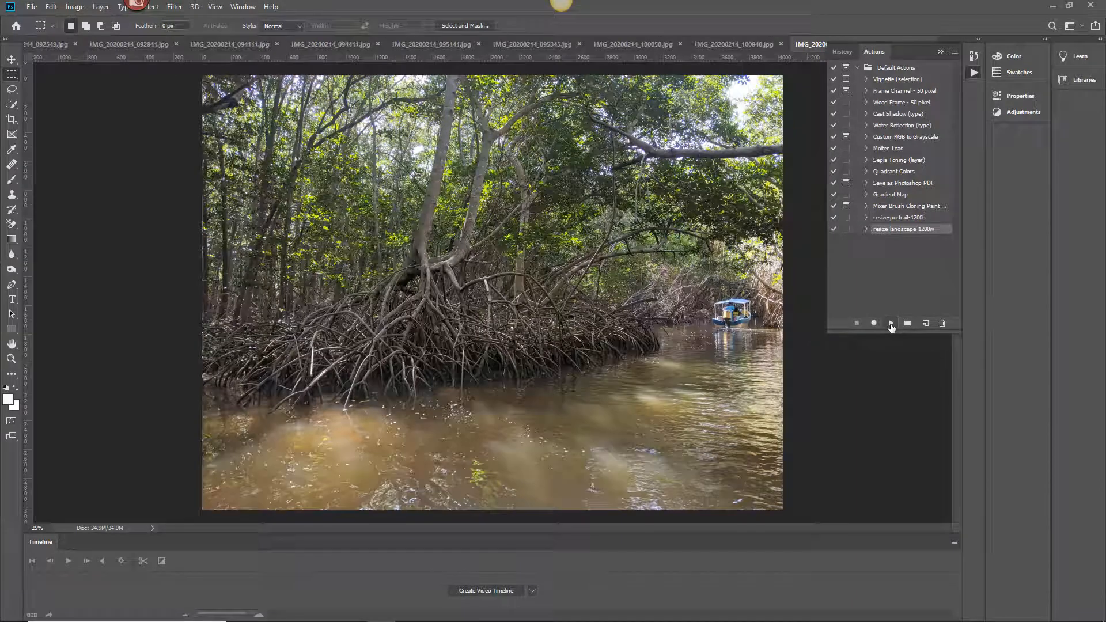
{"action": "left_click", "coordinate": [891, 324]}
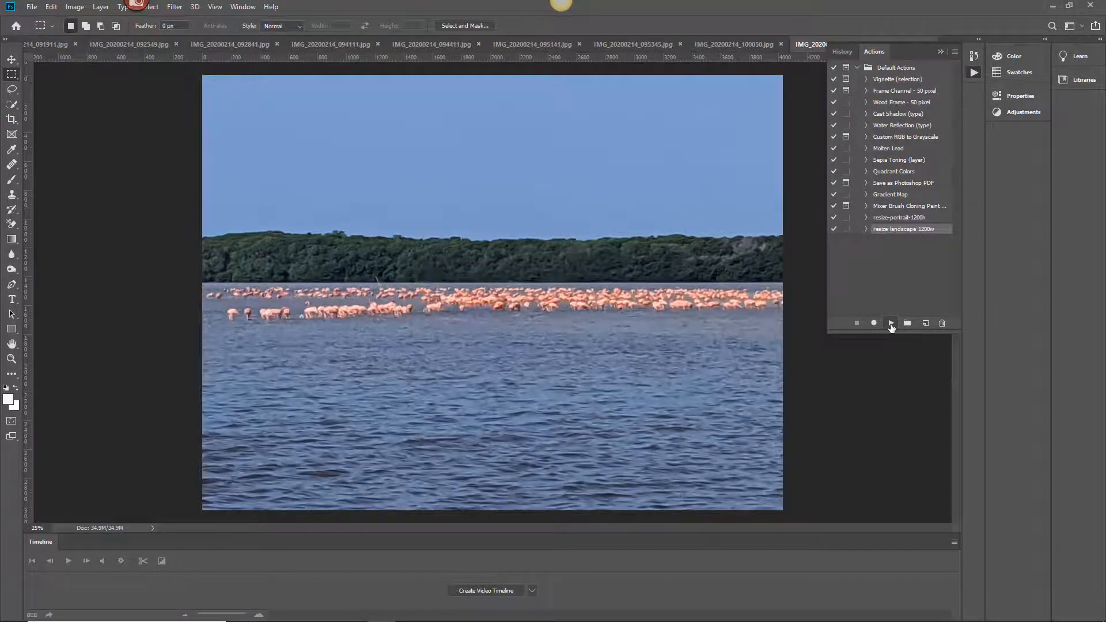
{"action": "left_click", "coordinate": [891, 323]}
{"action": "left_click", "coordinate": [892, 324]}
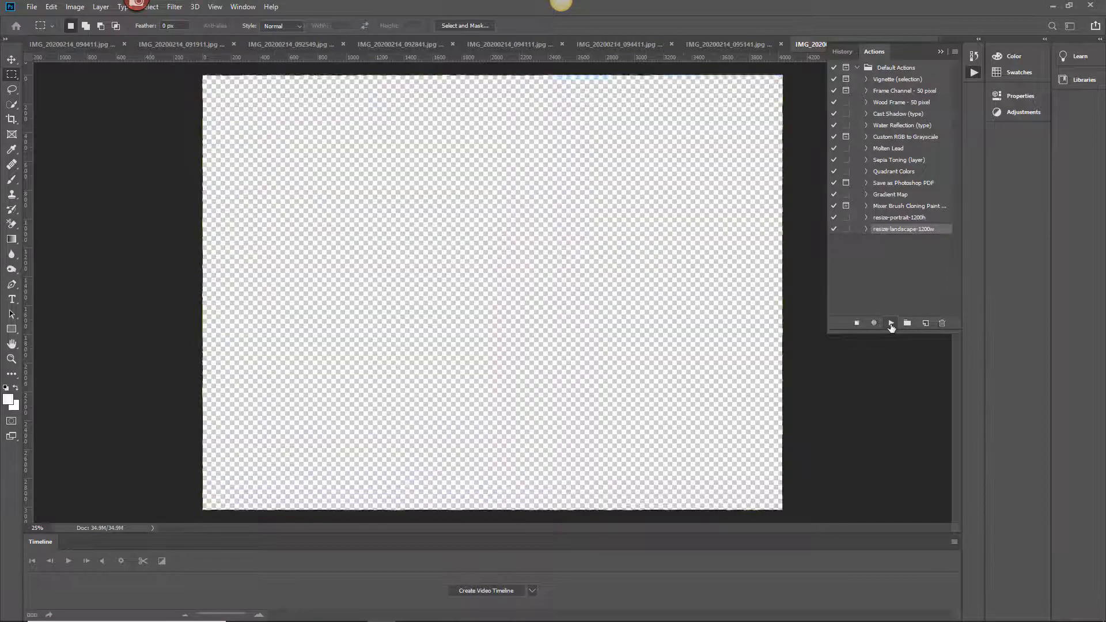
{"action": "left_click", "coordinate": [892, 324]}
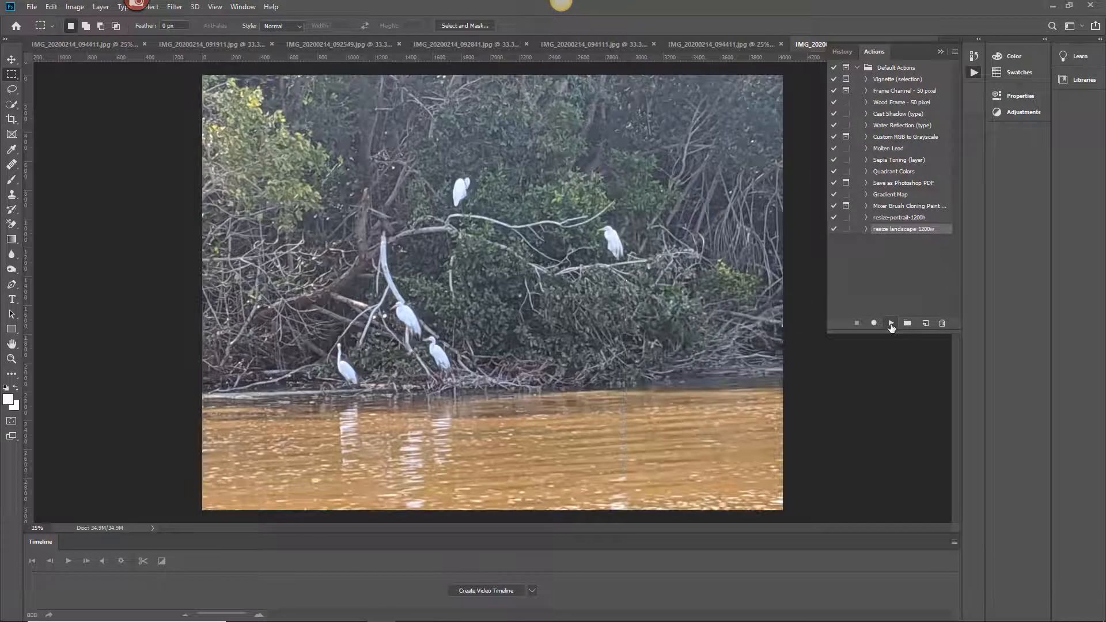
{"action": "left_click", "coordinate": [891, 324]}
{"action": "left_click", "coordinate": [891, 324]}
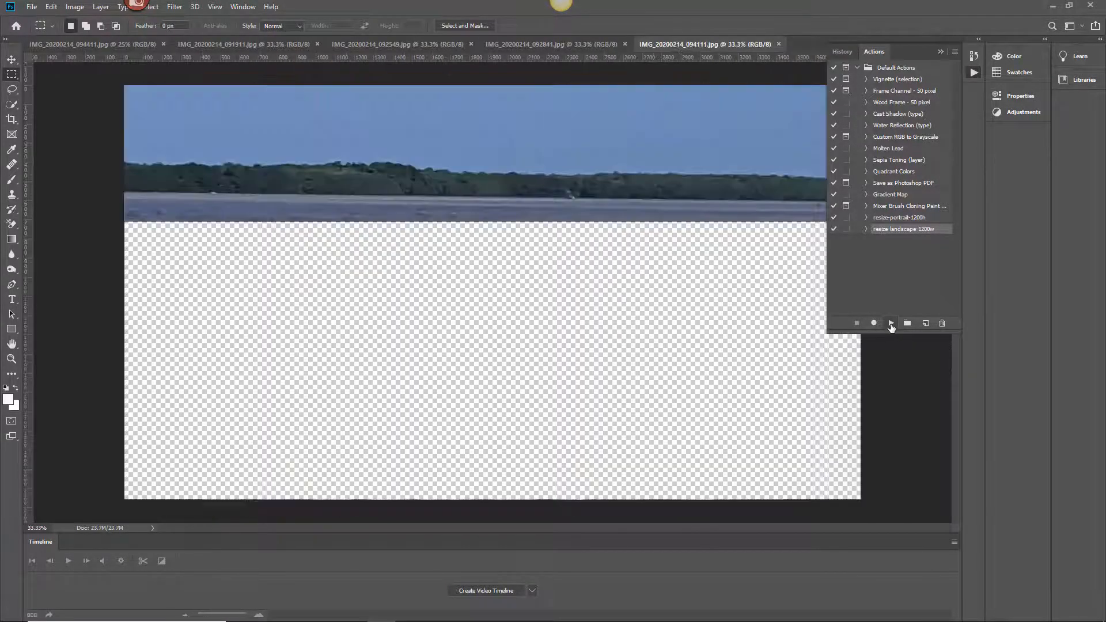
{"action": "left_click", "coordinate": [891, 324]}
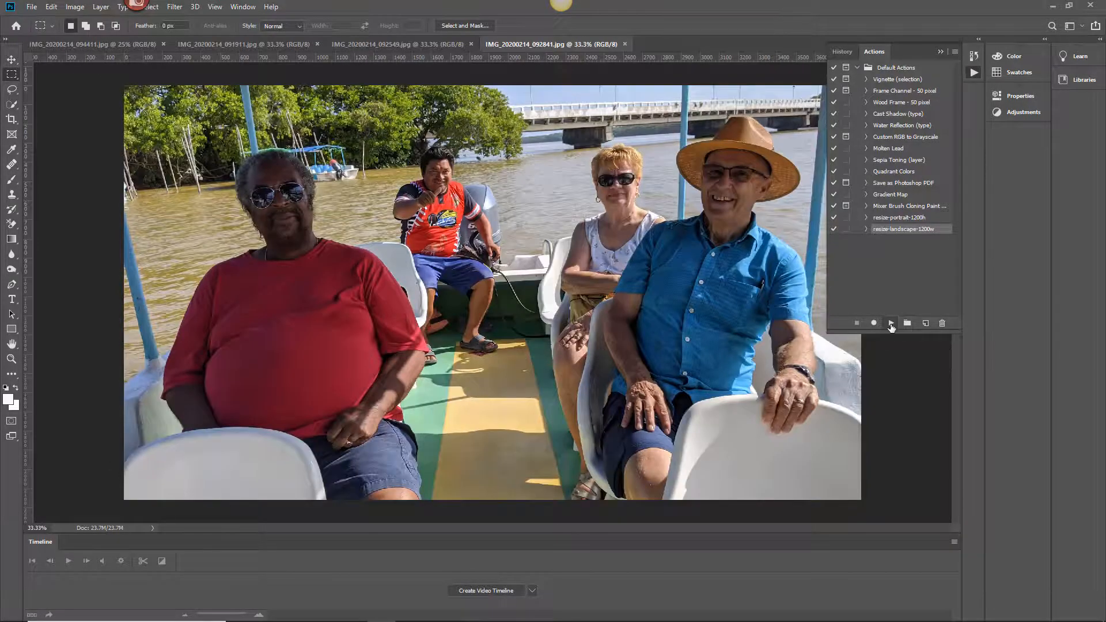
{"action": "left_click", "coordinate": [892, 324]}
{"action": "left_click", "coordinate": [891, 324]}
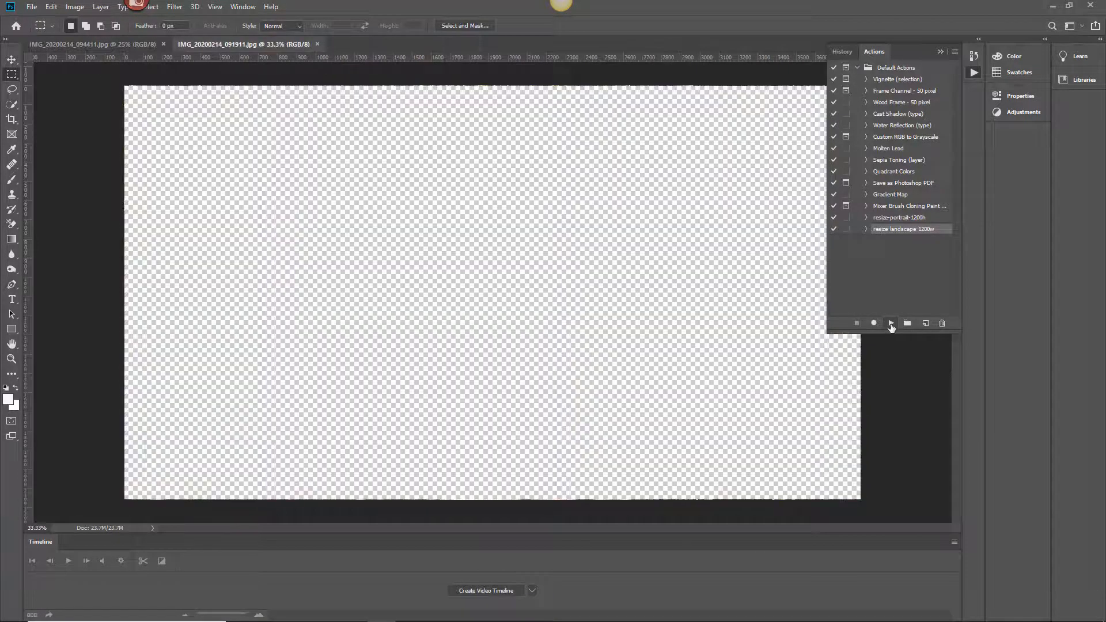
{"action": "left_click", "coordinate": [891, 324]}
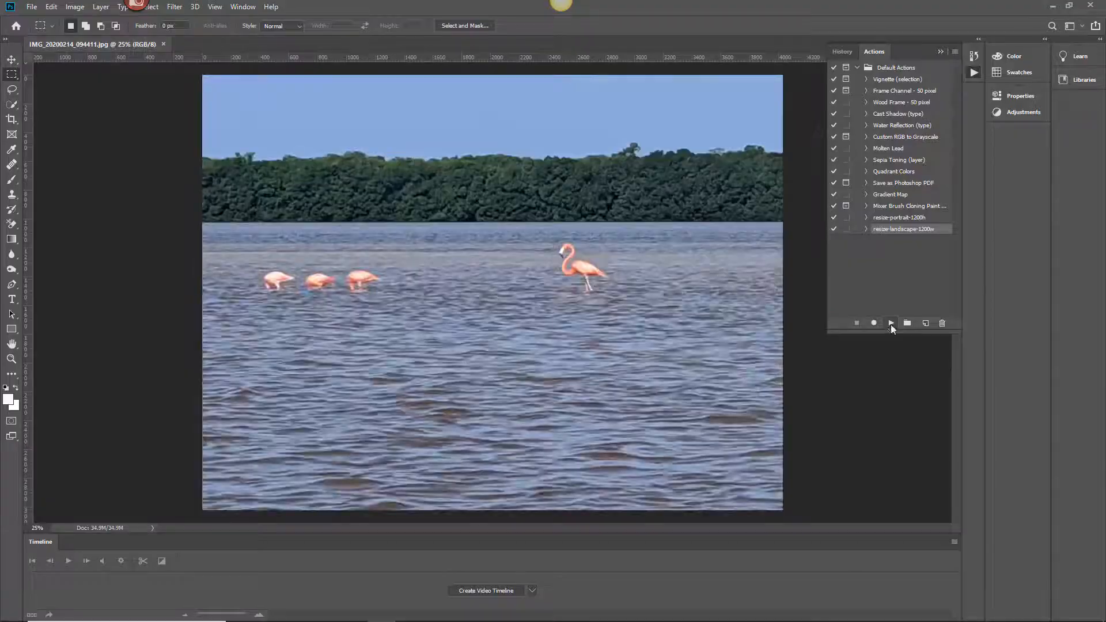
{"action": "left_click", "coordinate": [892, 324]}
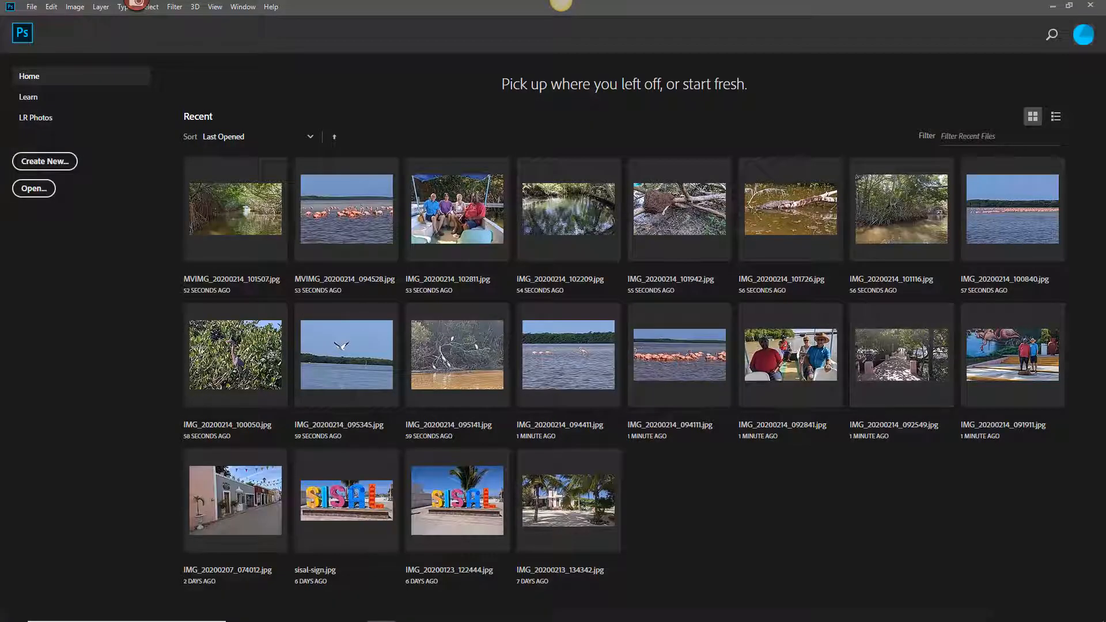
Step: Switch to File Explorer, check the photos in Celestun's resized folder, and preview the portrait image IMG_20200214_102343.jpg in the Celestun folder
{"action": "left_click", "coordinate": [291, 613]}
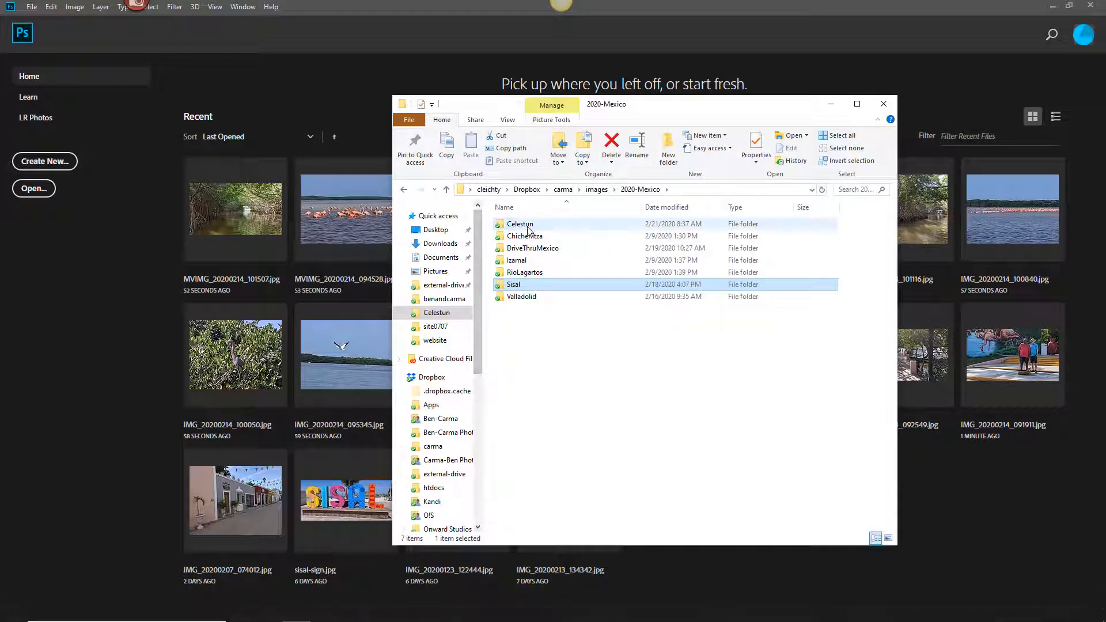
{"action": "double_click", "coordinate": [526, 225]}
{"action": "double_click", "coordinate": [521, 239]}
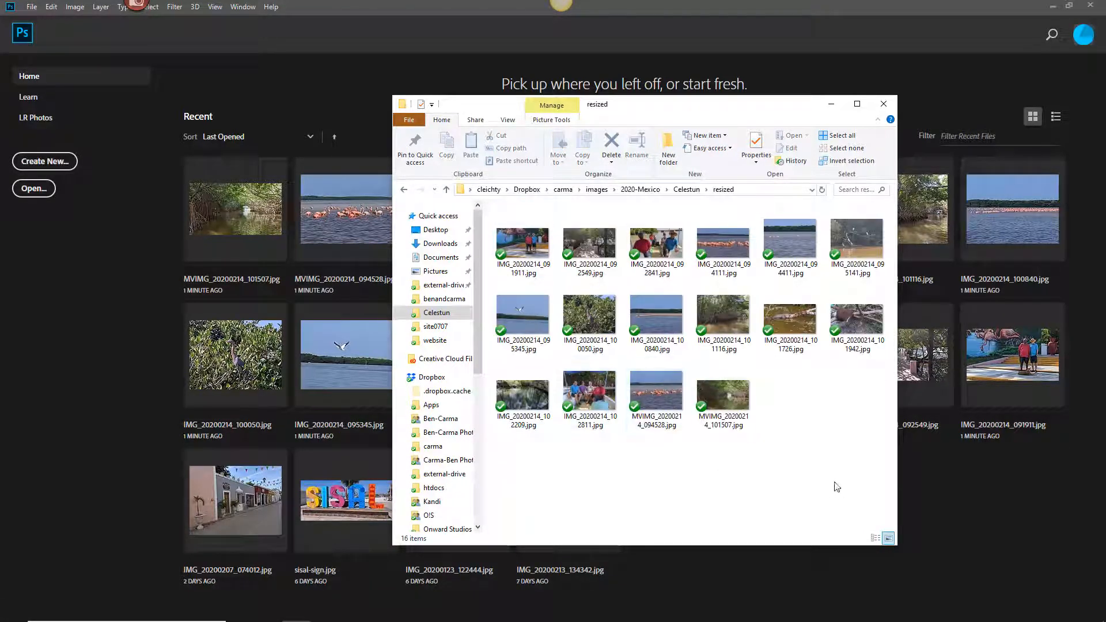
{"action": "left_click", "coordinate": [694, 188]}
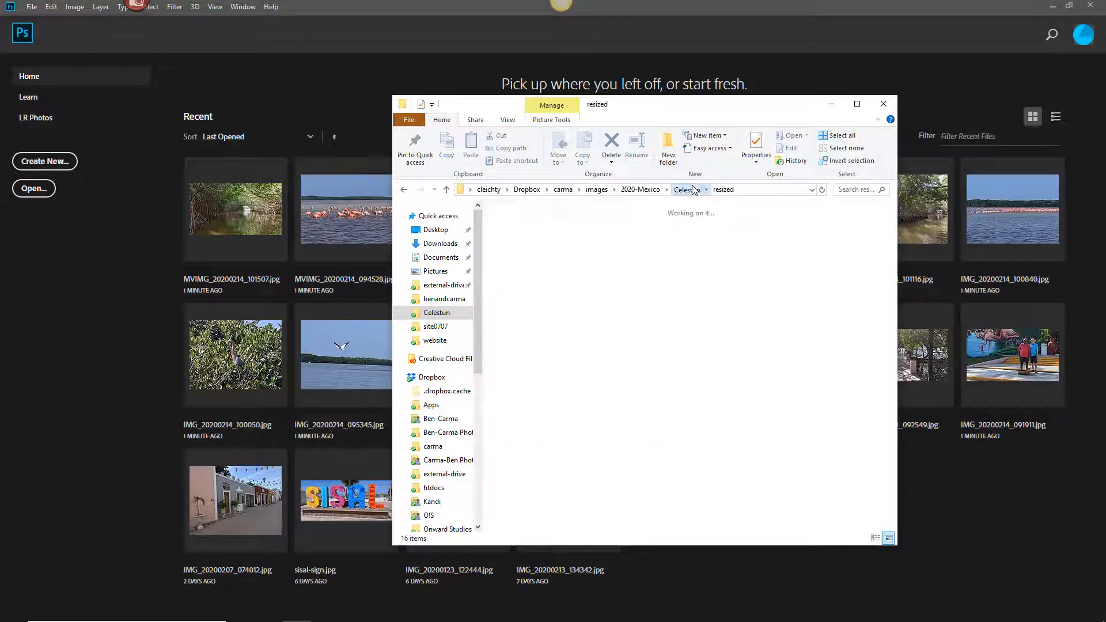
{"action": "double_click", "coordinate": [654, 379]}
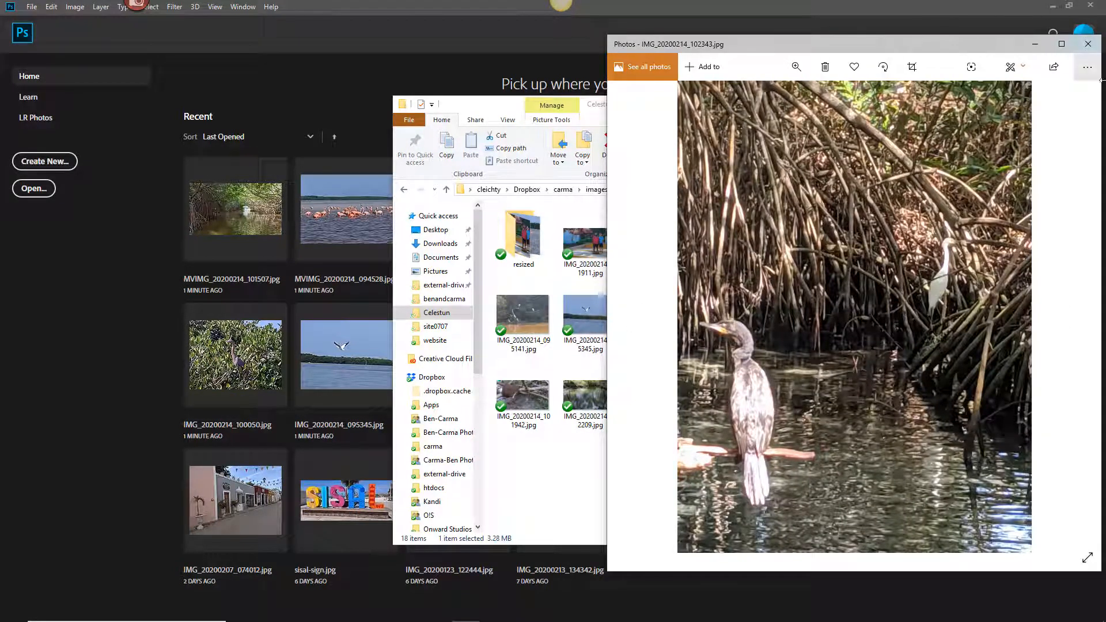
{"action": "left_click", "coordinate": [1088, 43]}
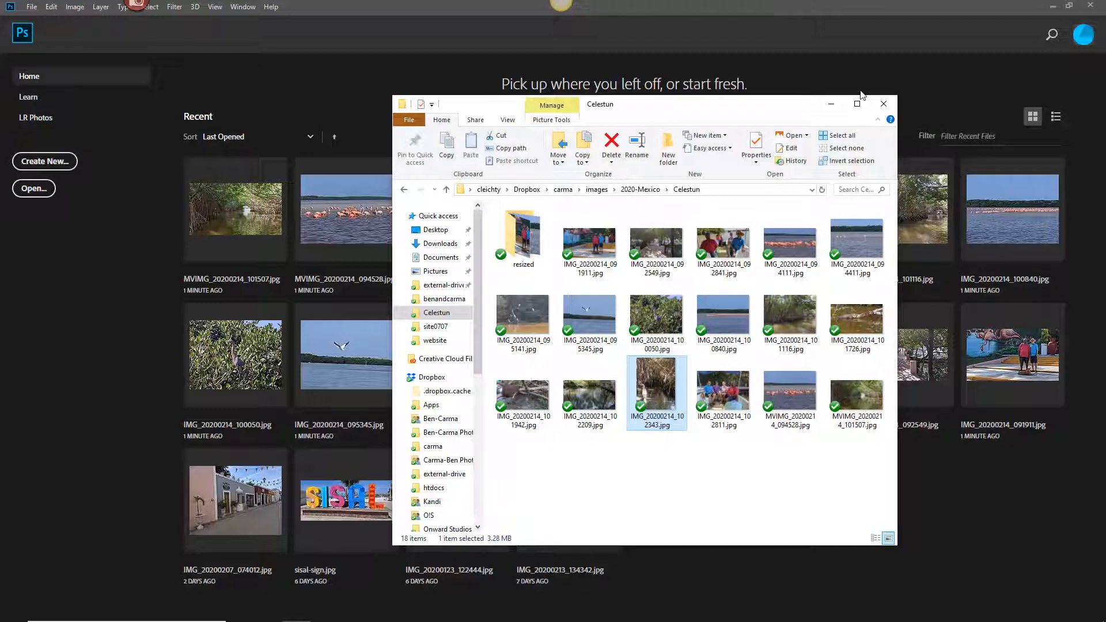
{"action": "left_click", "coordinate": [640, 189]}
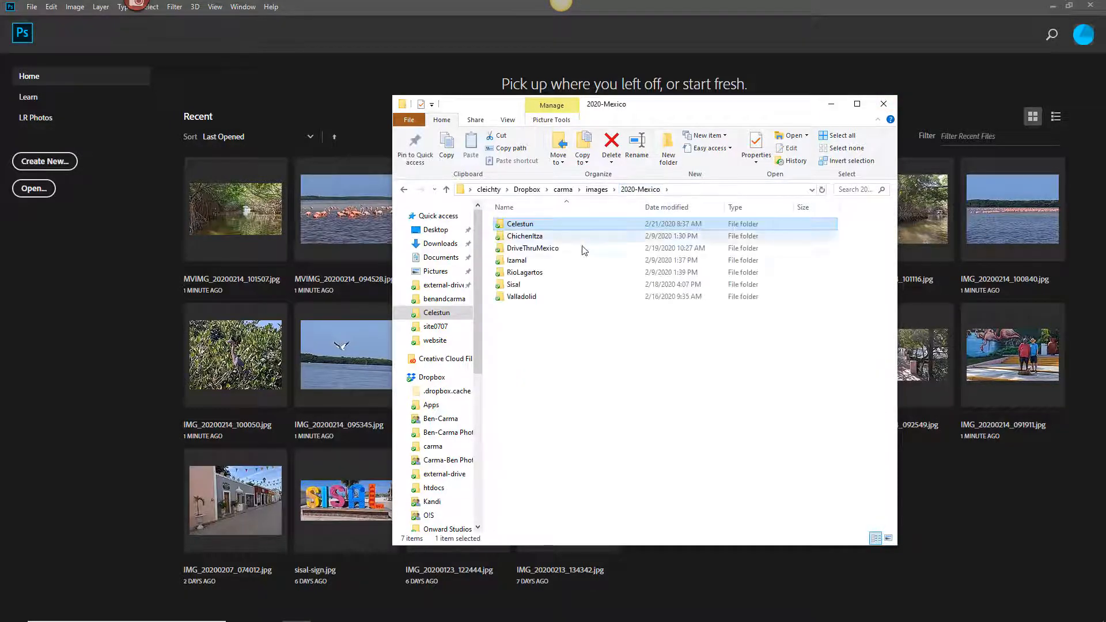
{"action": "double_click", "coordinate": [548, 249]}
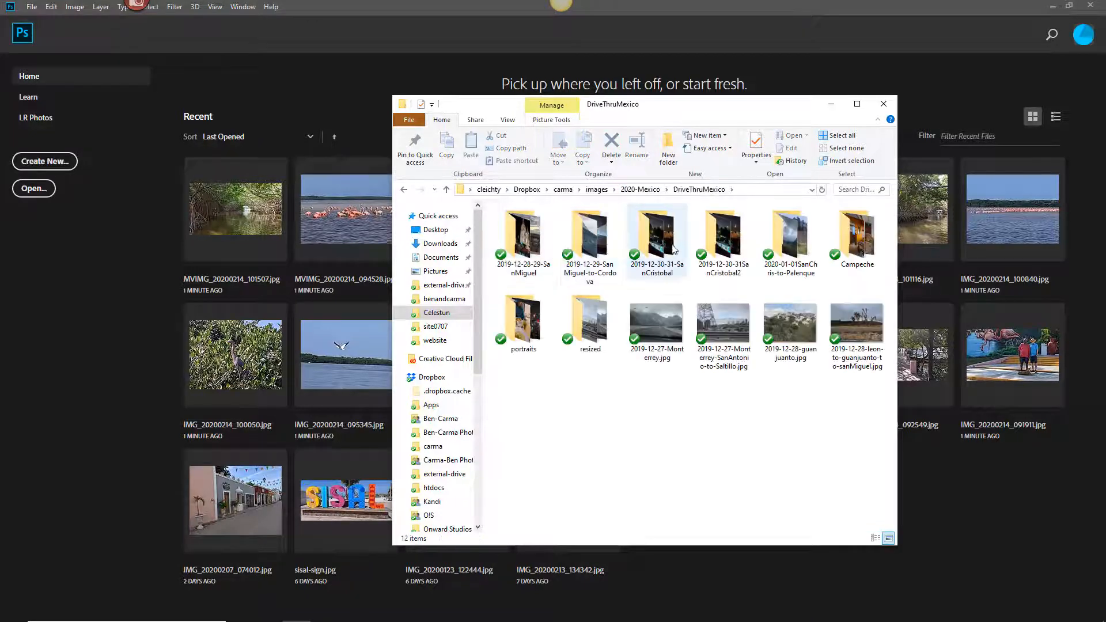
{"action": "double_click", "coordinate": [717, 242]}
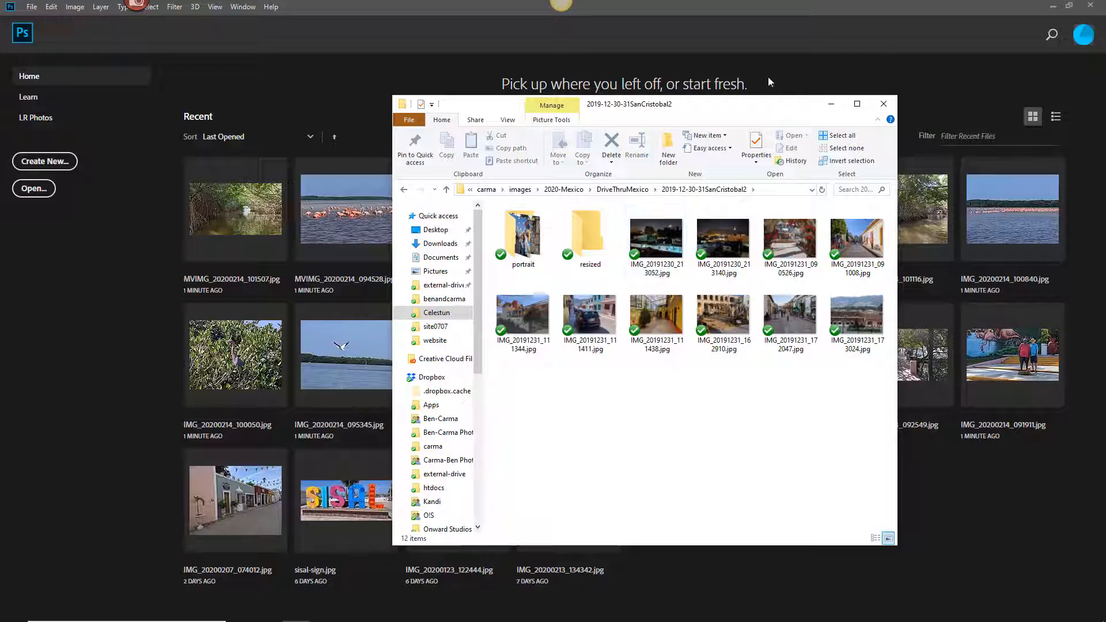
{"action": "left_click", "coordinate": [24, 189]}
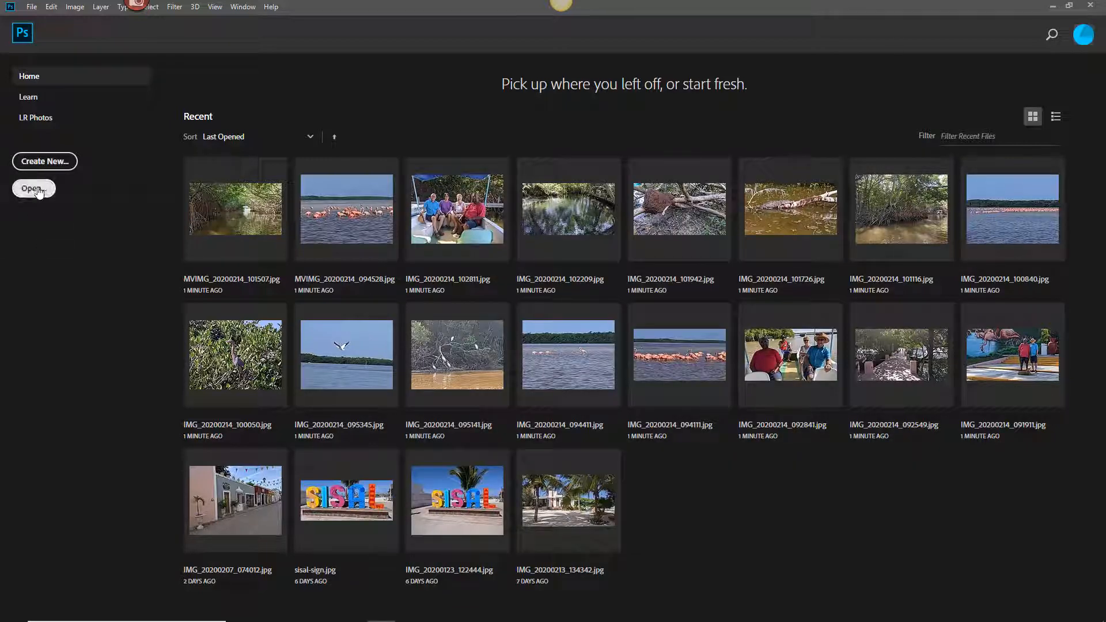
{"action": "left_click", "coordinate": [35, 189]}
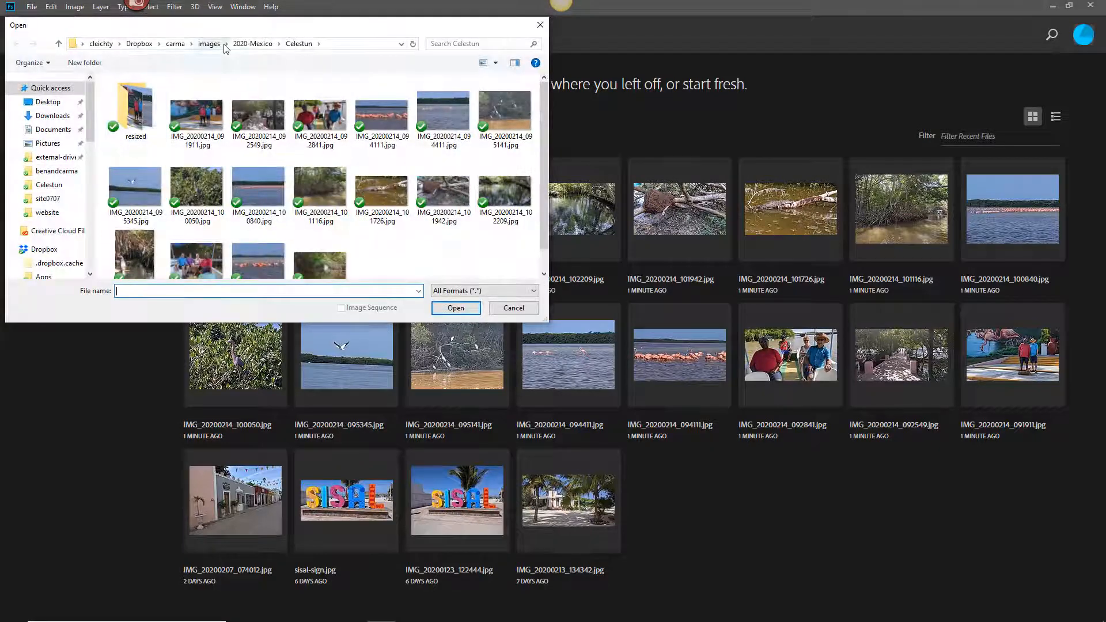
{"action": "left_click", "coordinate": [253, 44]}
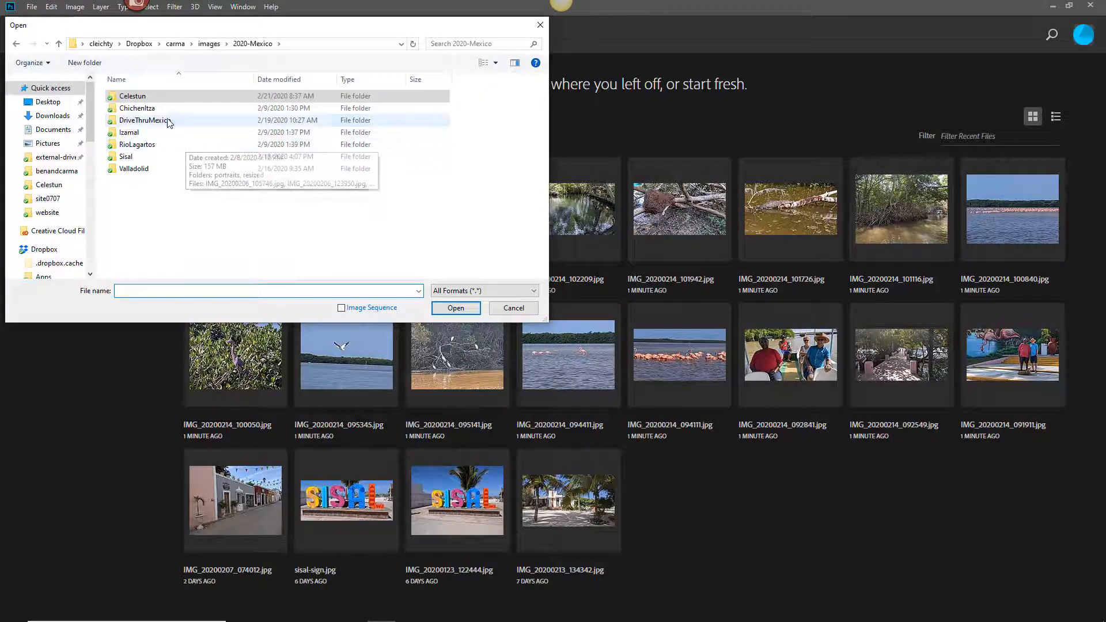
{"action": "double_click", "coordinate": [169, 122]}
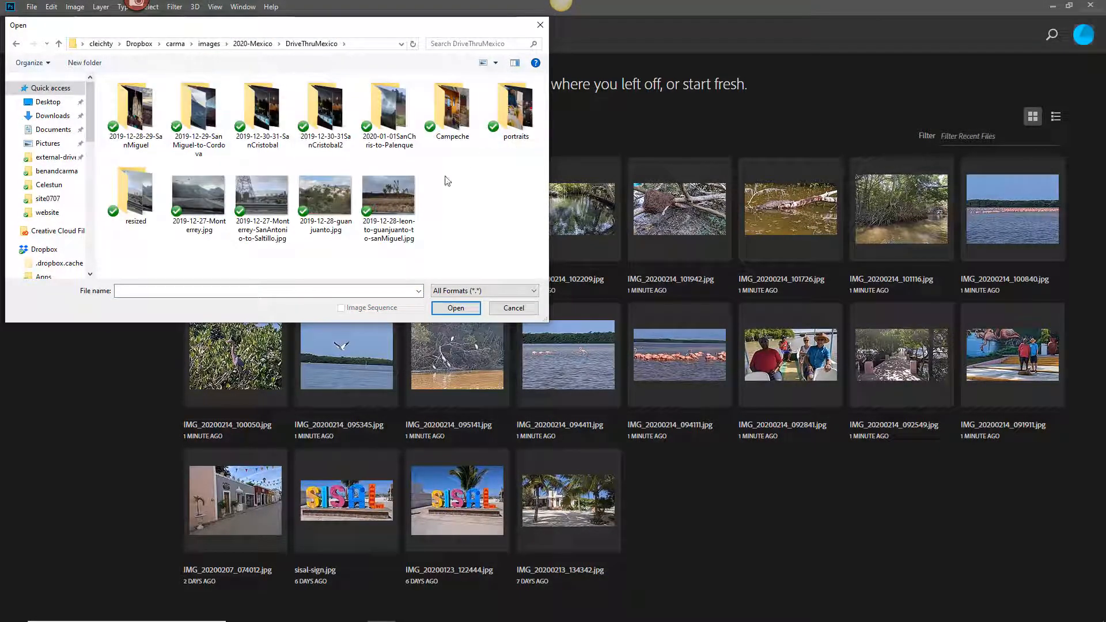
{"action": "double_click", "coordinate": [331, 114]}
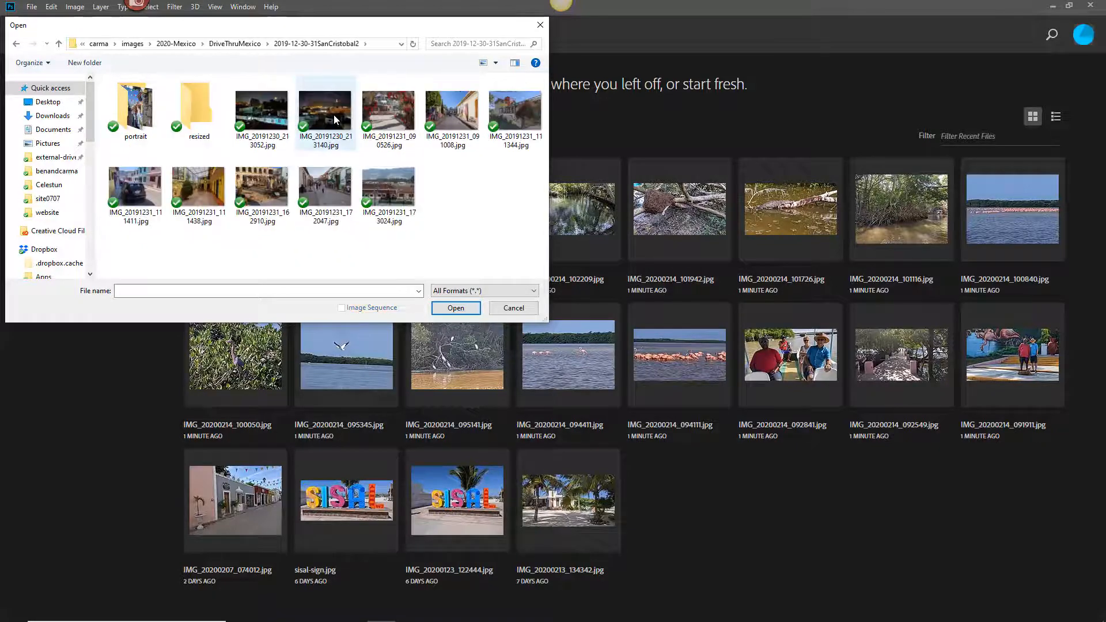
{"action": "left_click", "coordinate": [278, 128]}
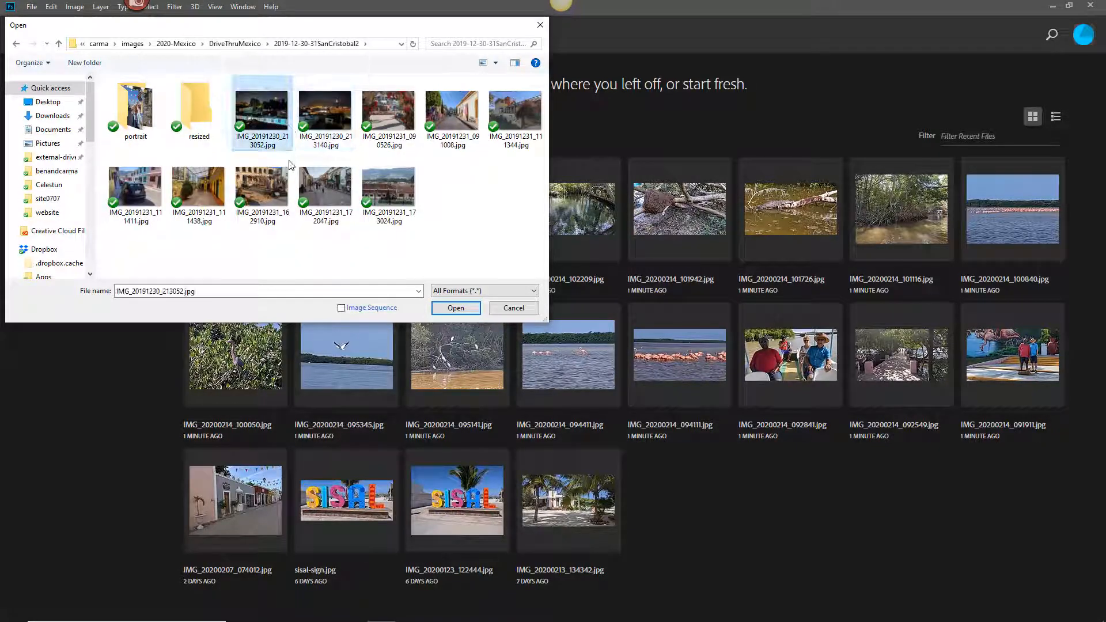
{"action": "left_click", "coordinate": [390, 198], "text": "shift"}
{"action": "left_click", "coordinate": [457, 309]}
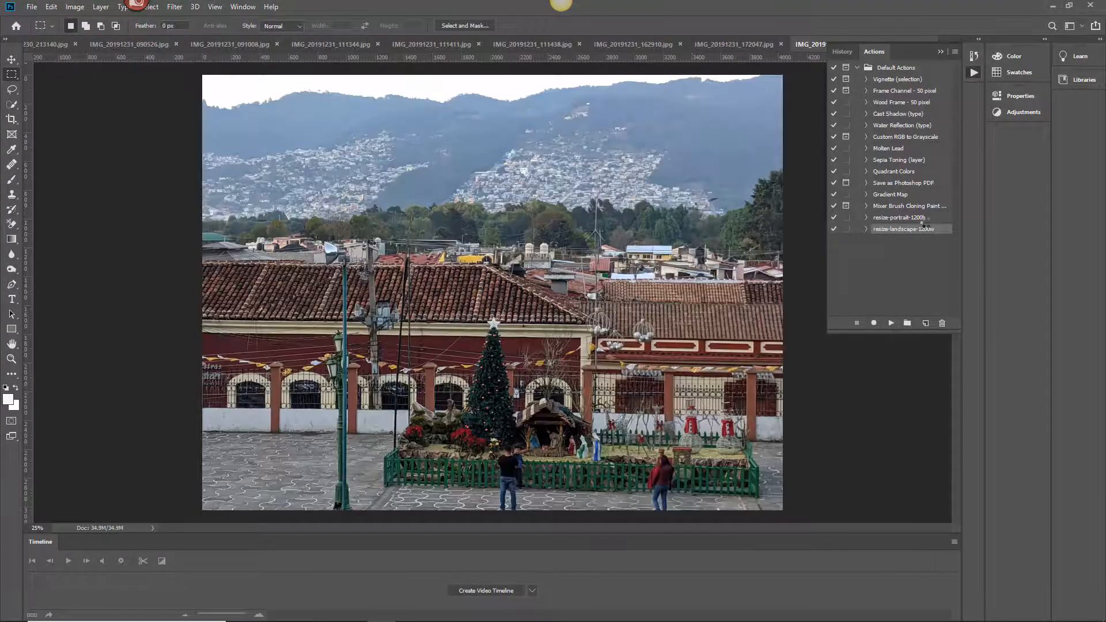
{"action": "left_click", "coordinate": [865, 229]}
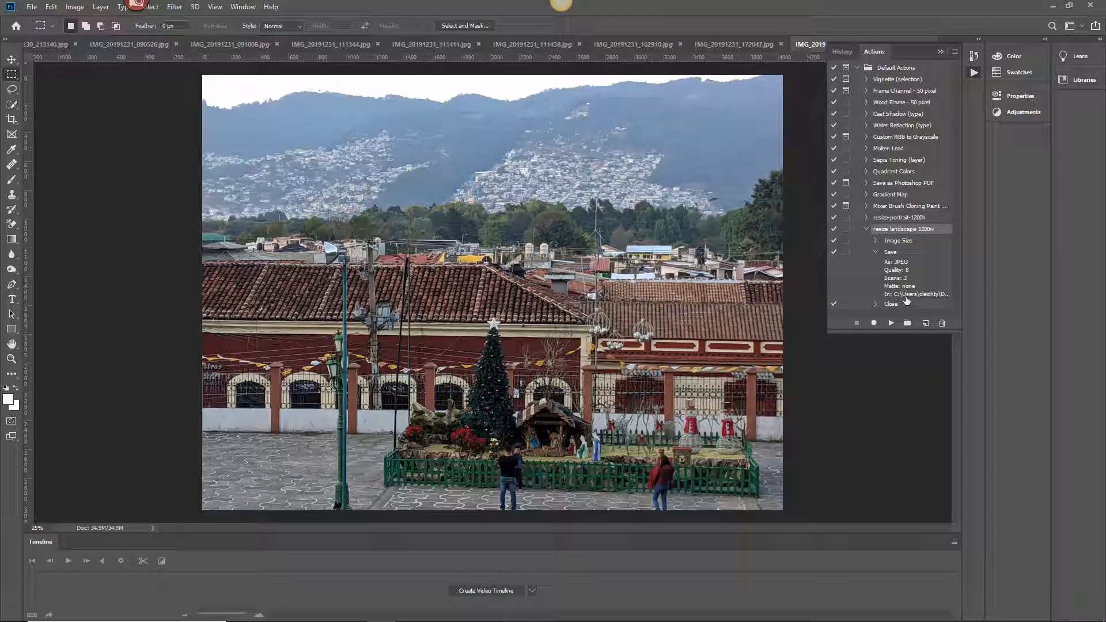
{"action": "double_click", "coordinate": [906, 297]}
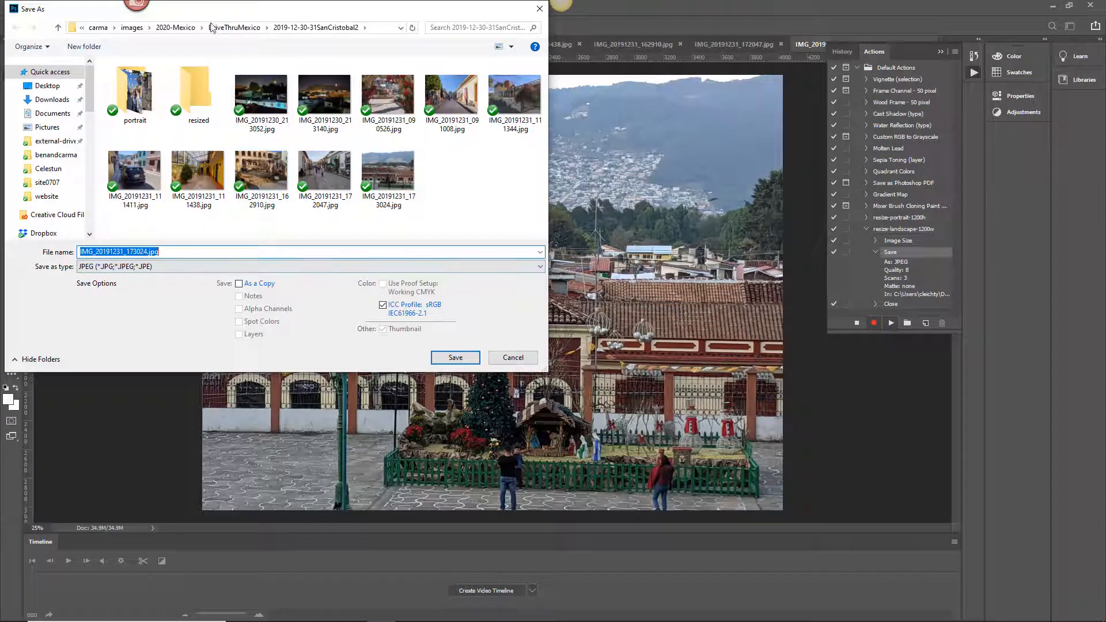
{"action": "left_click", "coordinate": [194, 81]}
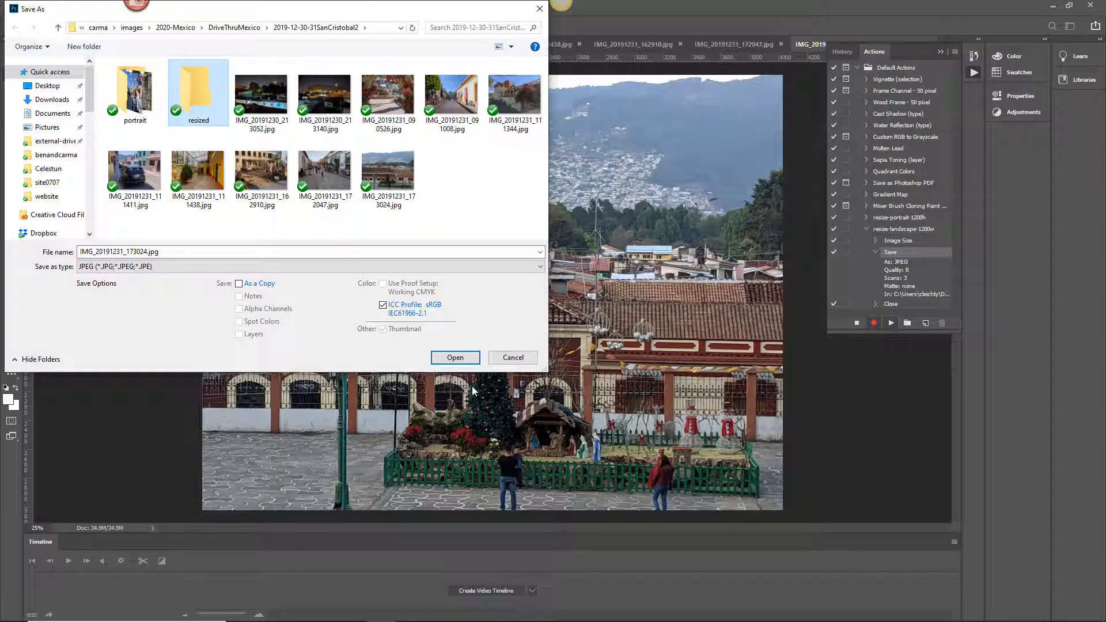
{"action": "left_click", "coordinate": [469, 359]}
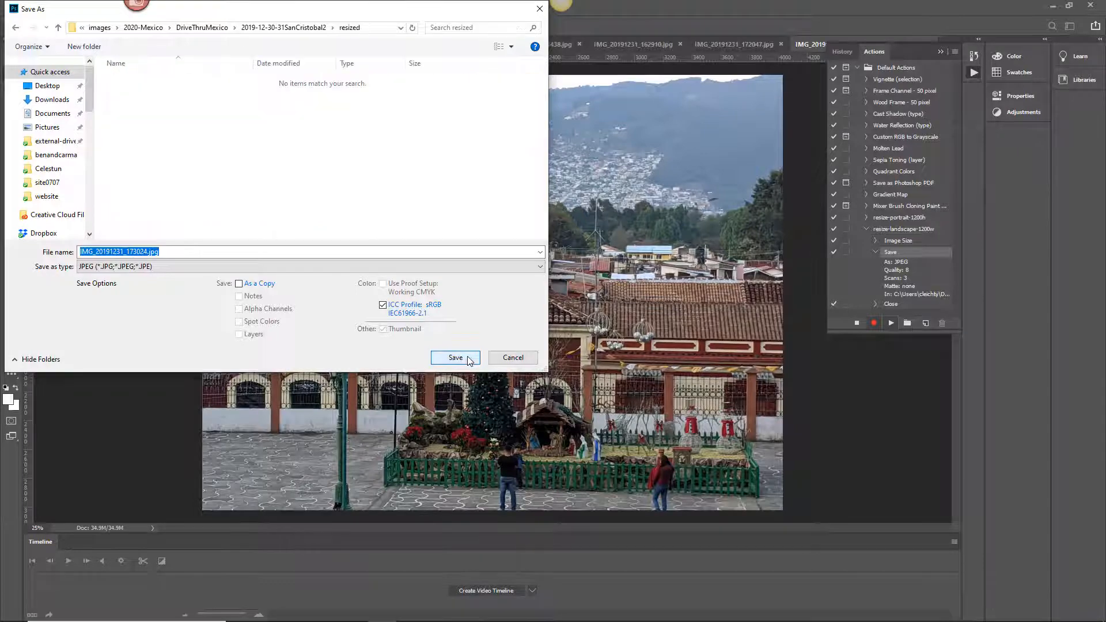
{"action": "left_click", "coordinate": [468, 358]}
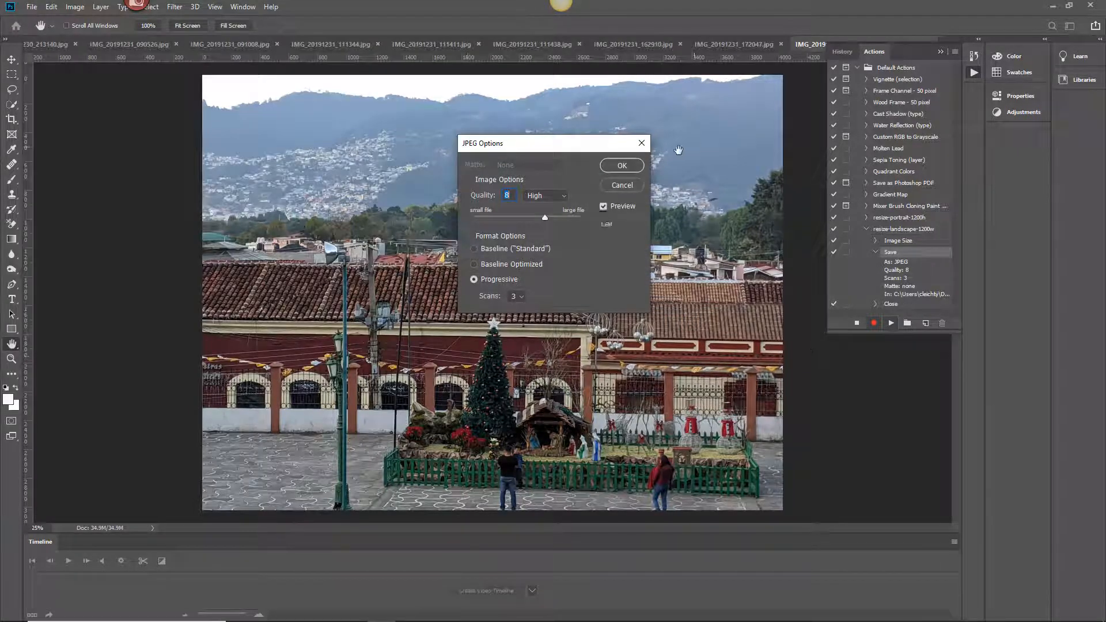
{"action": "left_click", "coordinate": [621, 166]}
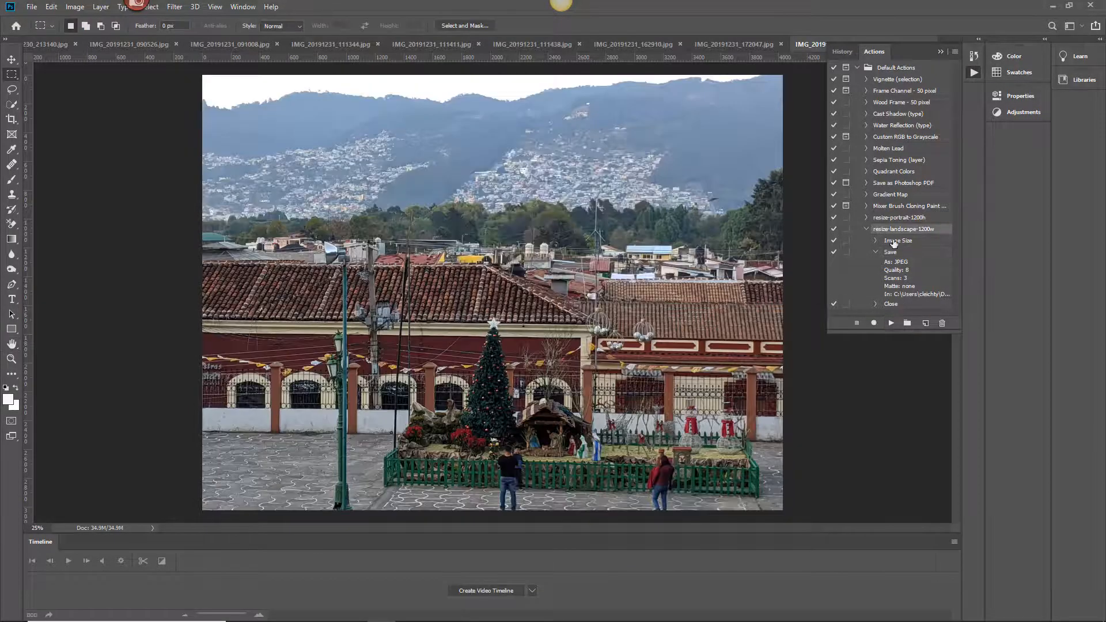
Step: Collapse the resize-landscape-1200w action and run it on every open San Cristobal photo until all are saved and closed
{"action": "left_click", "coordinate": [867, 229]}
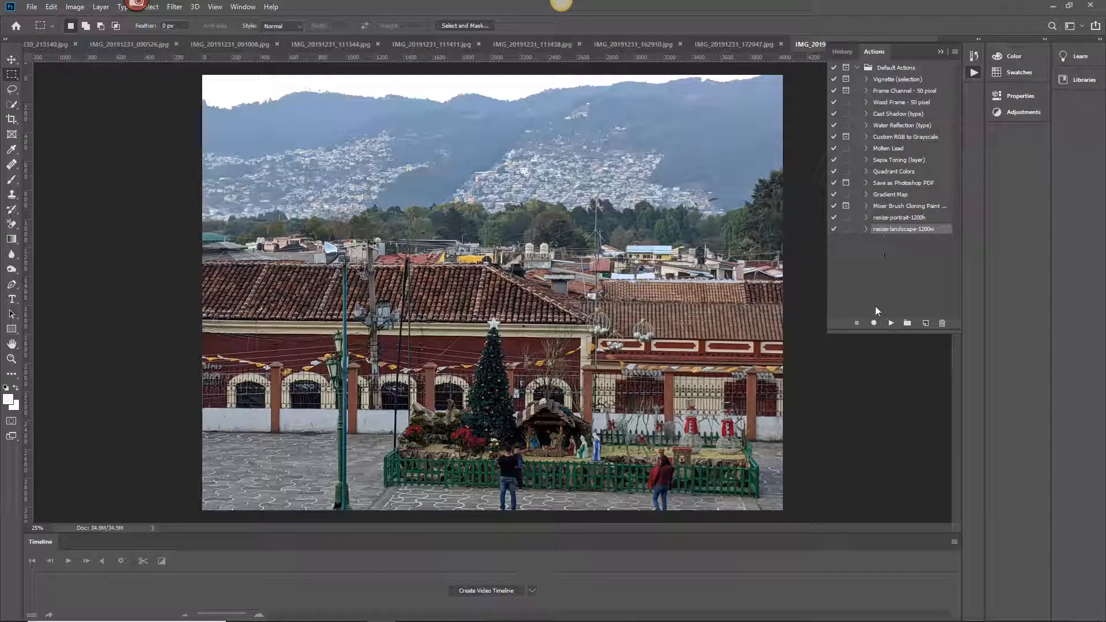
{"action": "left_click", "coordinate": [890, 324]}
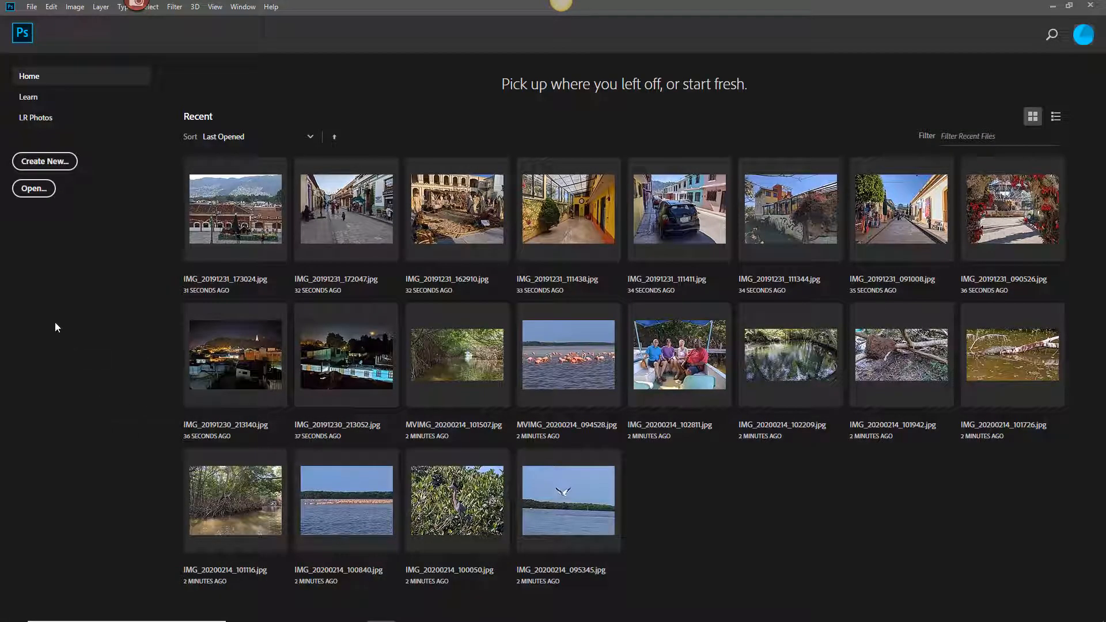
{"action": "left_click", "coordinate": [37, 193]}
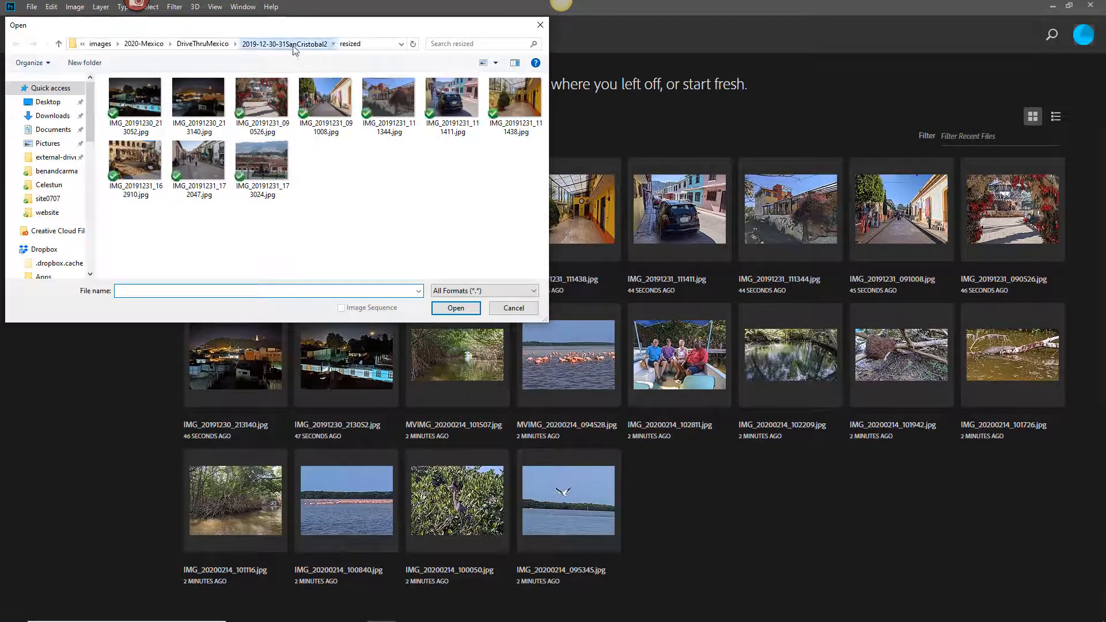
{"action": "left_click", "coordinate": [285, 44]}
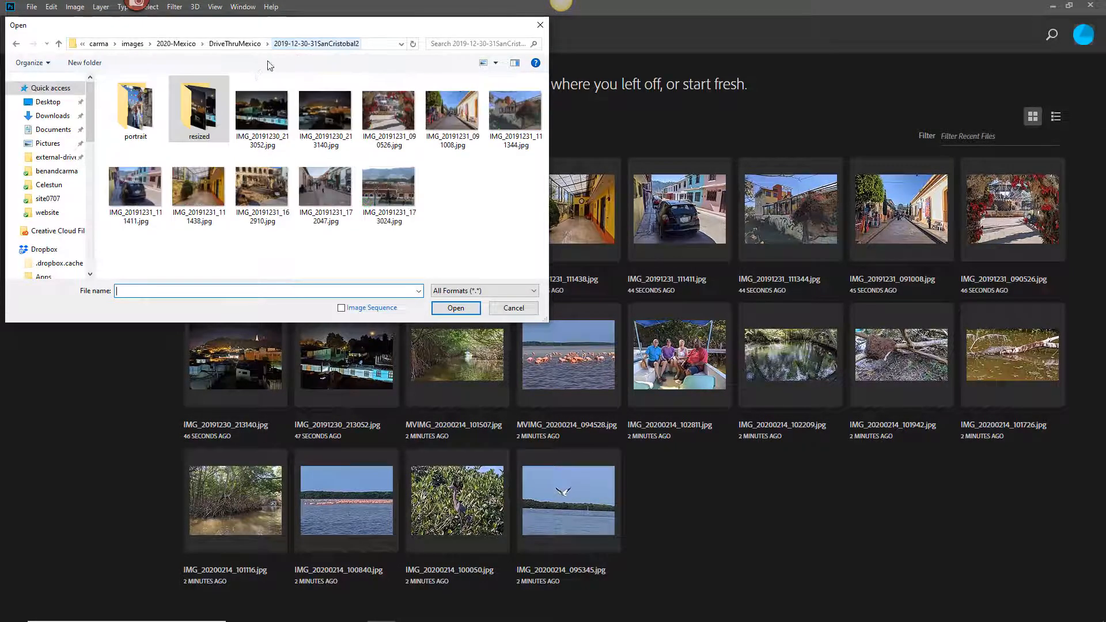
{"action": "double_click", "coordinate": [137, 113]}
{"action": "left_click", "coordinate": [198, 106]}
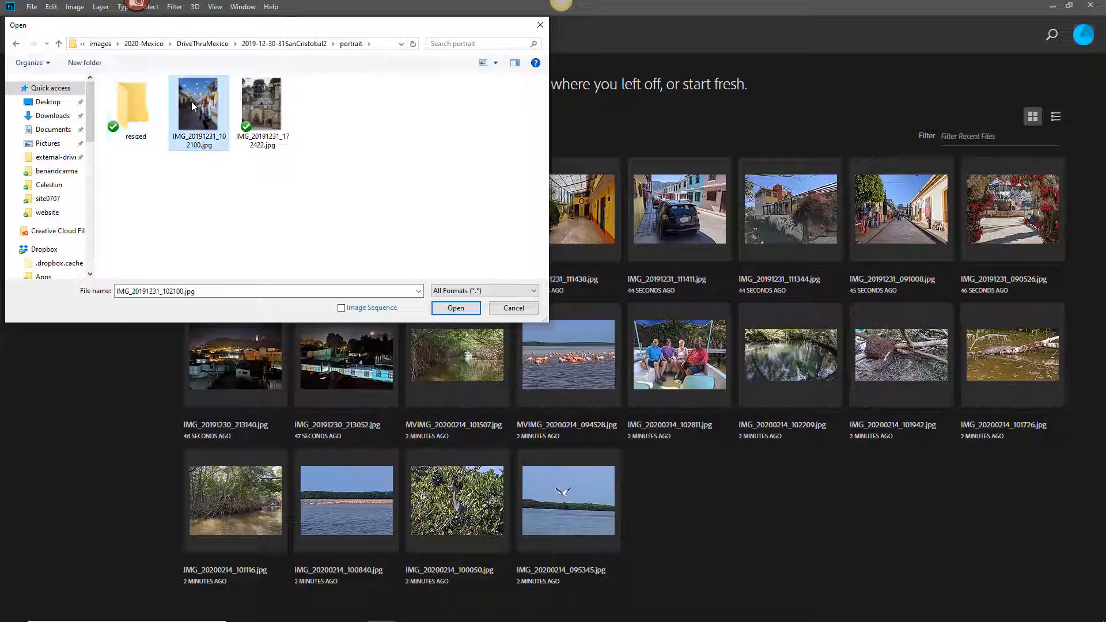
{"action": "left_click", "coordinate": [270, 109], "text": "ctrl"}
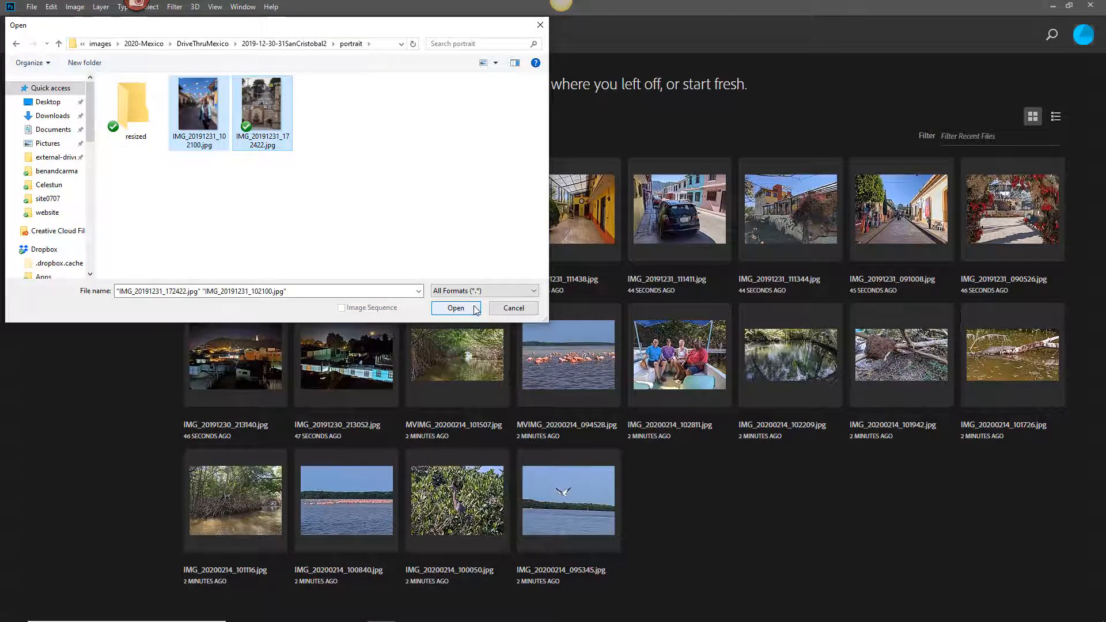
{"action": "left_click", "coordinate": [470, 308]}
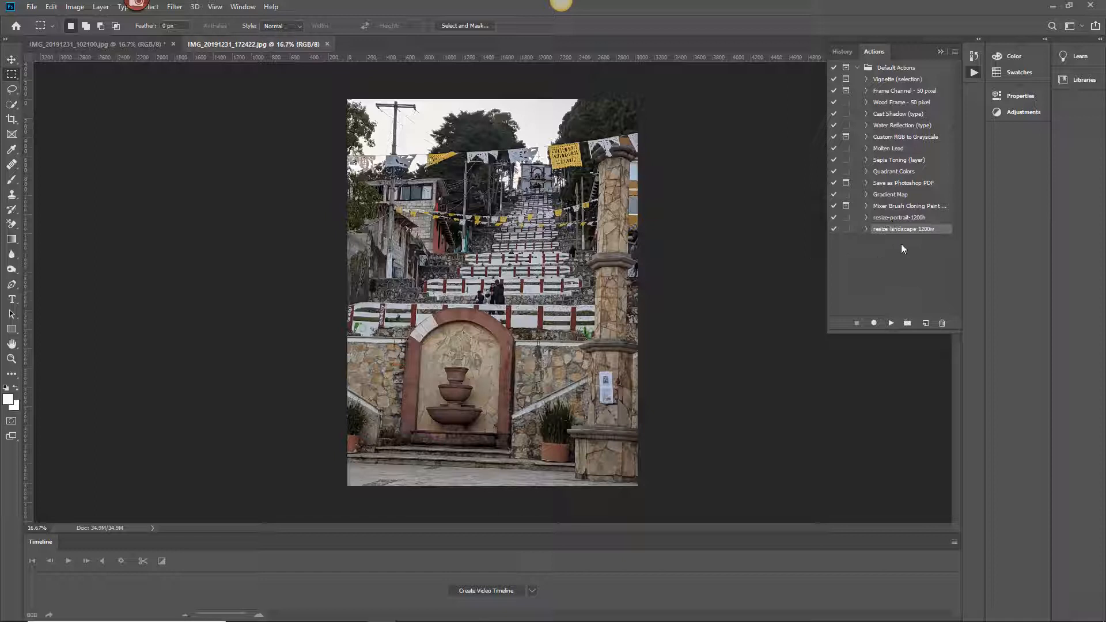
Step: Re-record the Save step of resize-portrait-1200h to save quality 8 JPEGs into the portrait folder's resized subfolder, replacing the existing IMG_20191231_172422.jpg
{"action": "left_click", "coordinate": [867, 217]}
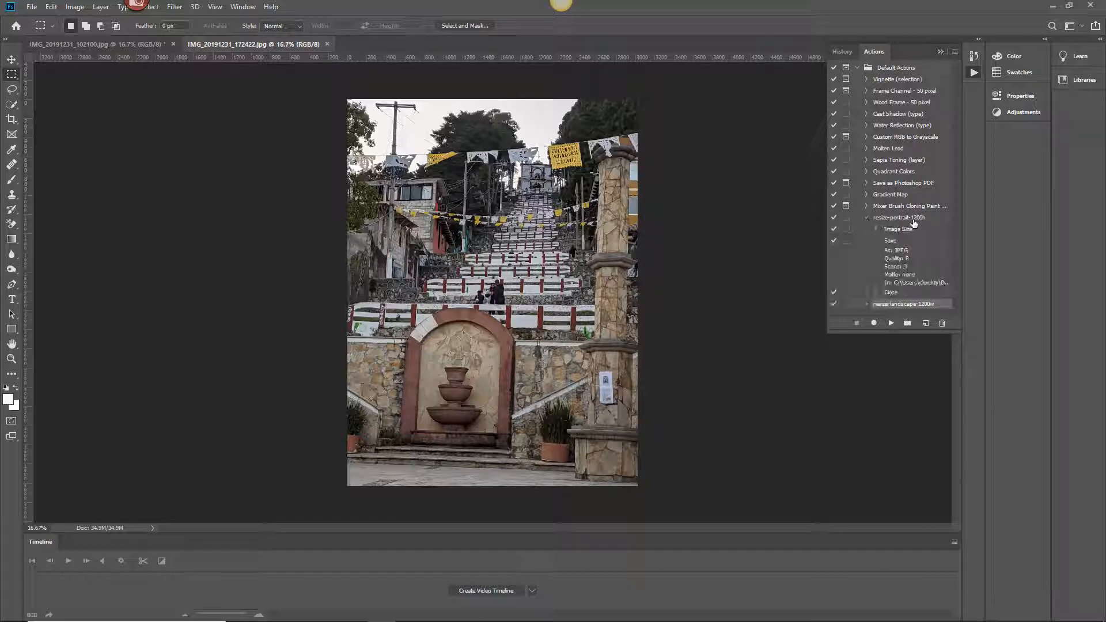
{"action": "double_click", "coordinate": [908, 284]}
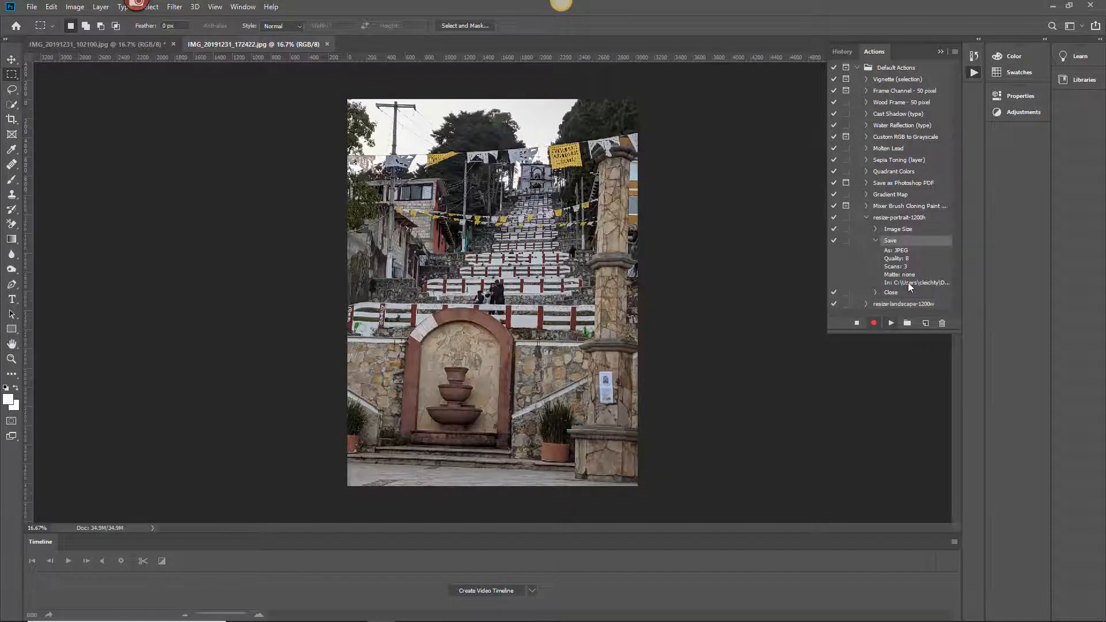
{"action": "double_click", "coordinate": [147, 86]}
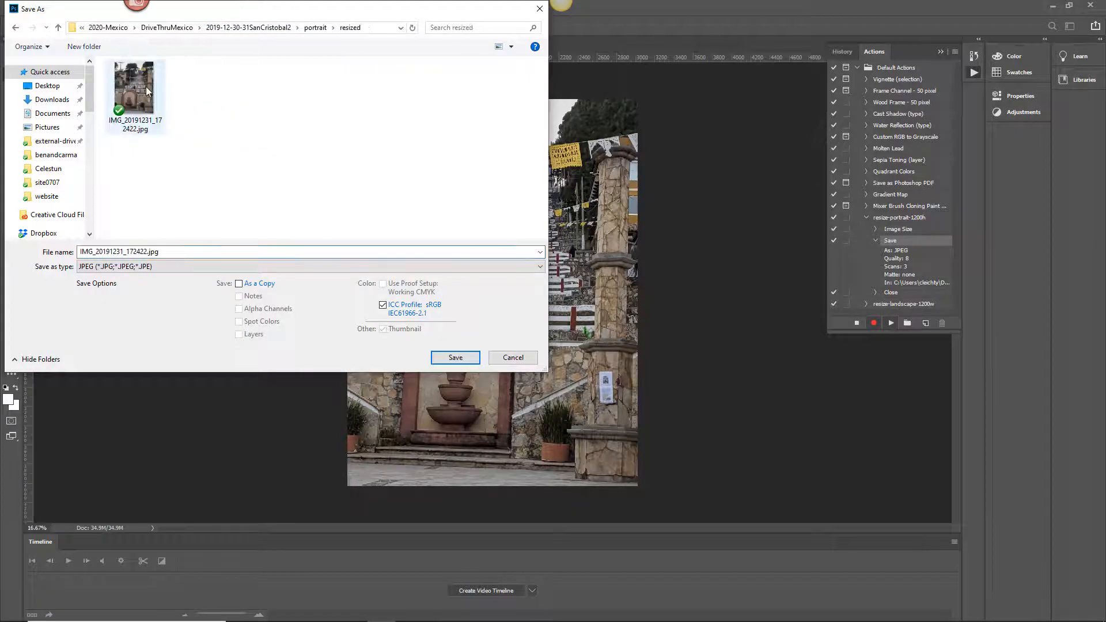
{"action": "left_click", "coordinate": [455, 358]}
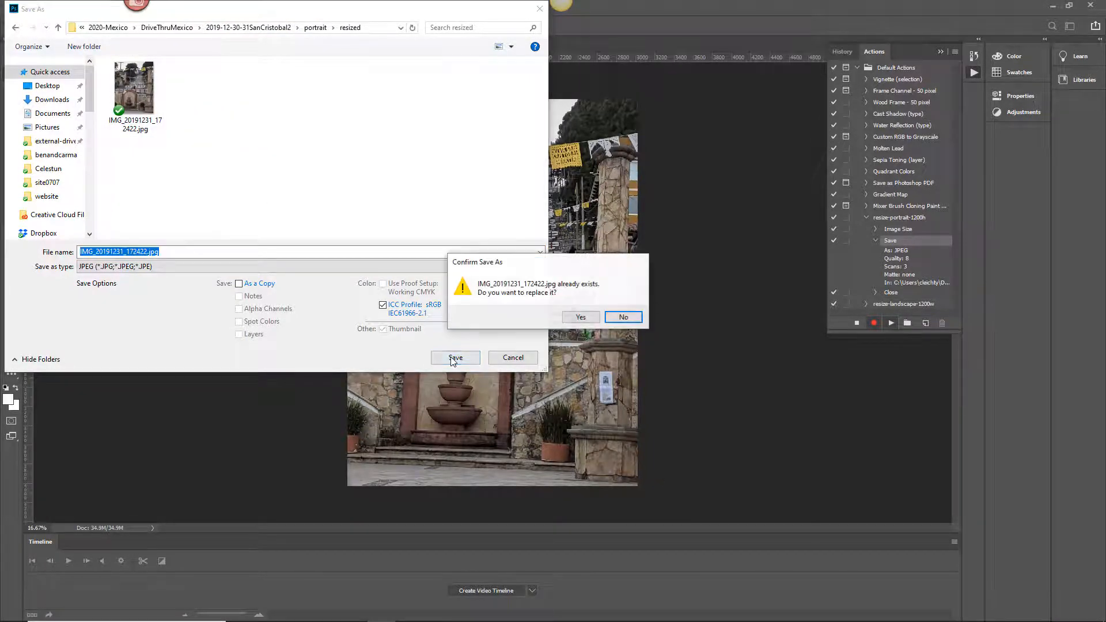
{"action": "left_click", "coordinate": [583, 318]}
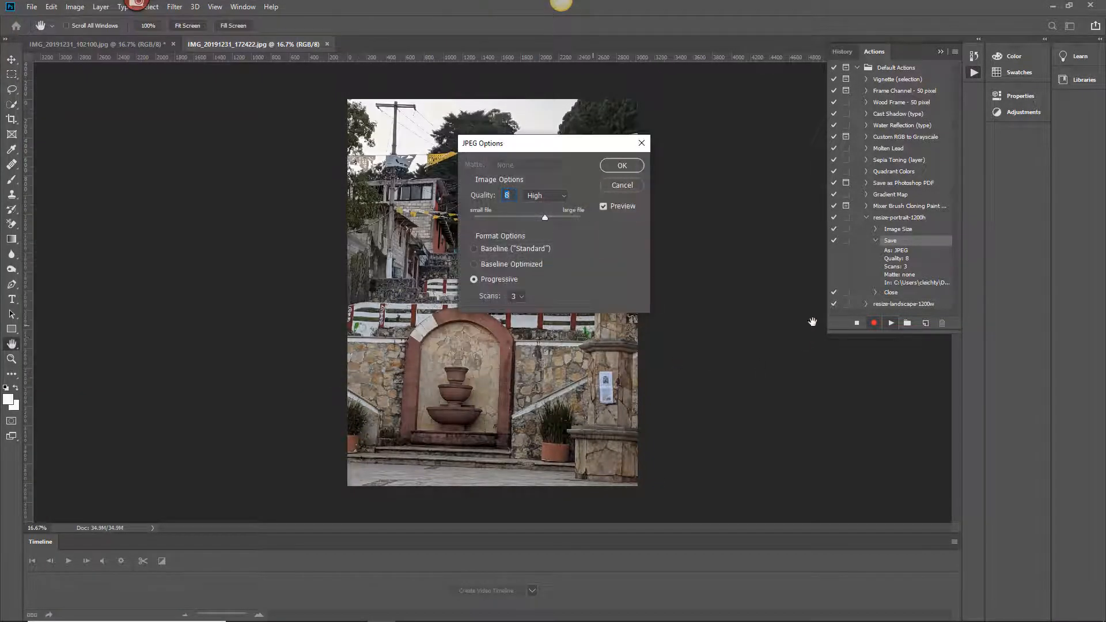
{"action": "left_click", "coordinate": [621, 166]}
Step: Run the resize-portrait-1200h action on both open portrait photos, one after the other, so they are saved and closed
{"action": "left_click", "coordinate": [892, 218]}
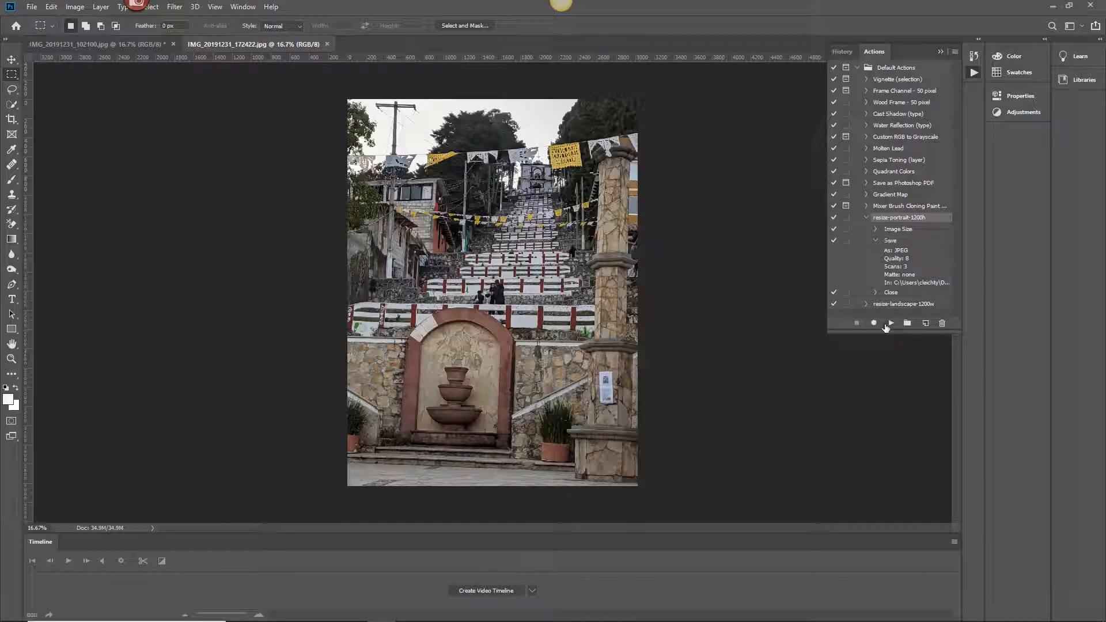
{"action": "left_click", "coordinate": [891, 324]}
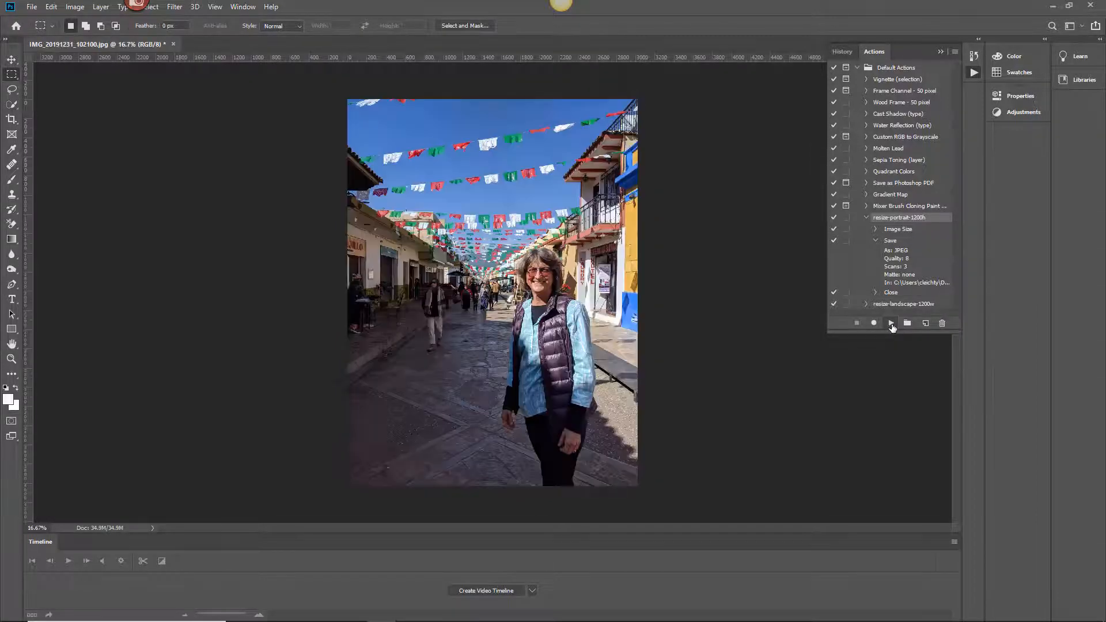
{"action": "left_click", "coordinate": [892, 324]}
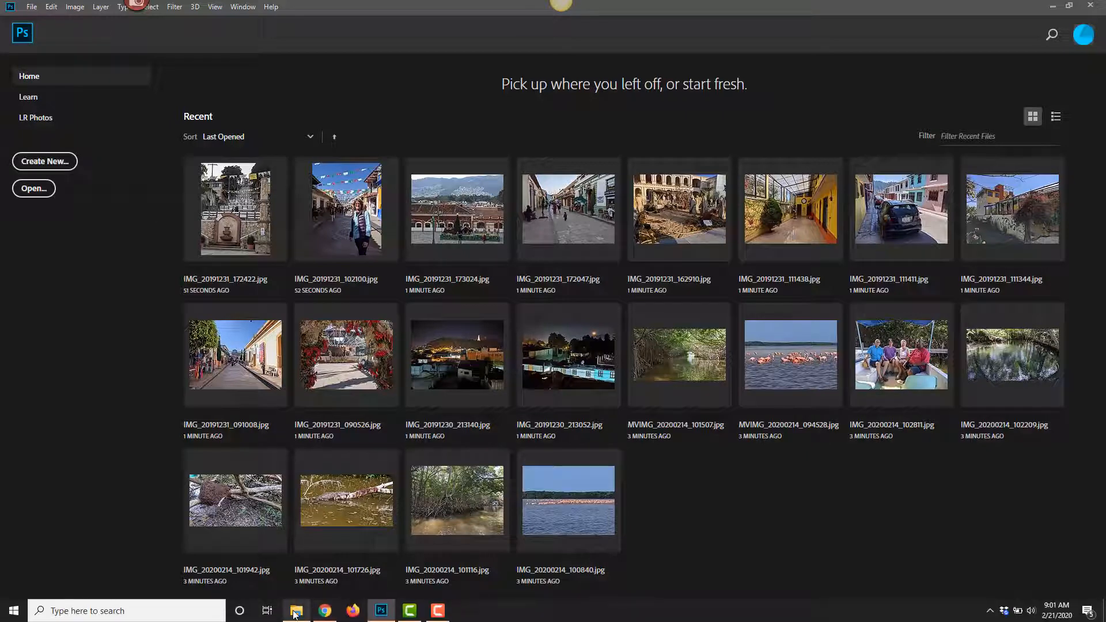
{"action": "mouse_move", "coordinate": [296, 611]}
{"action": "left_click", "coordinate": [296, 576]}
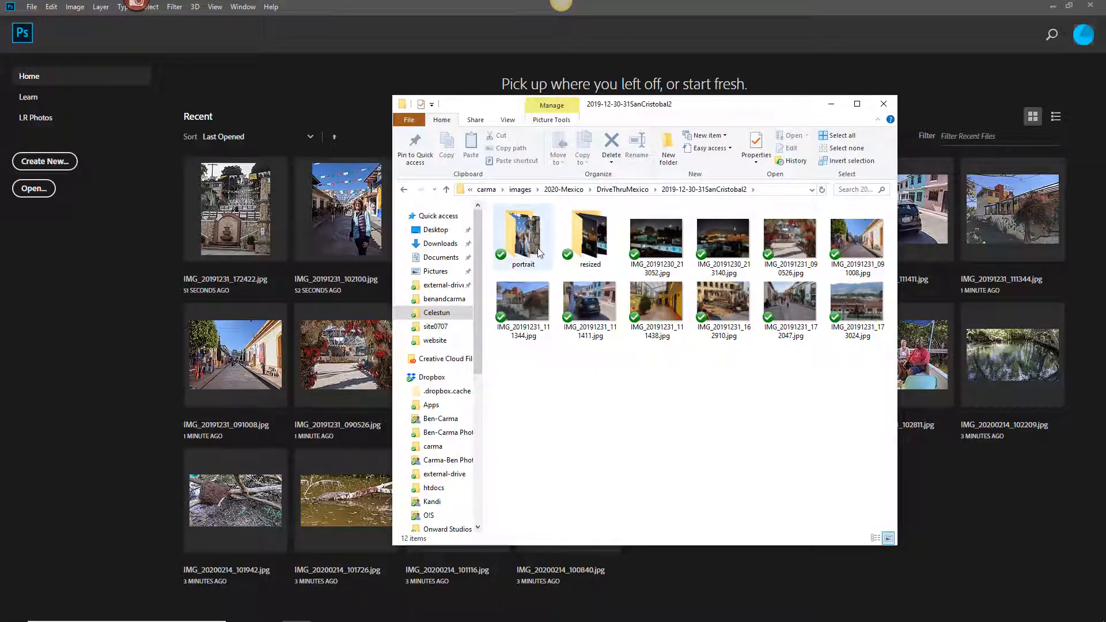
{"action": "left_click", "coordinate": [584, 237]}
{"action": "double_click", "coordinate": [584, 236]}
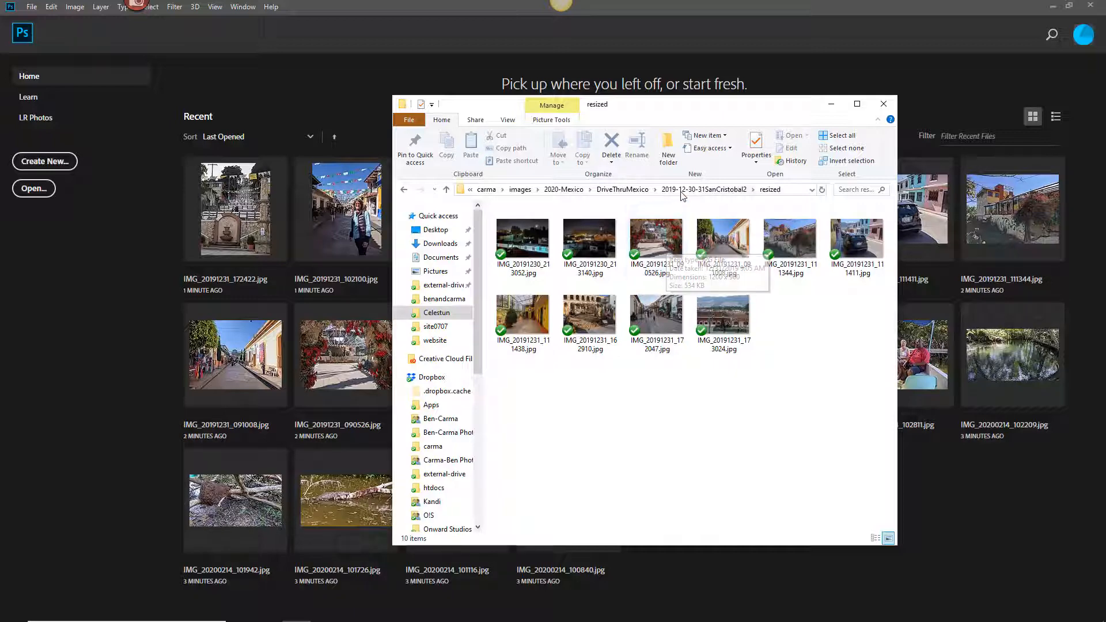
{"action": "left_click", "coordinate": [704, 189]}
{"action": "double_click", "coordinate": [533, 242]}
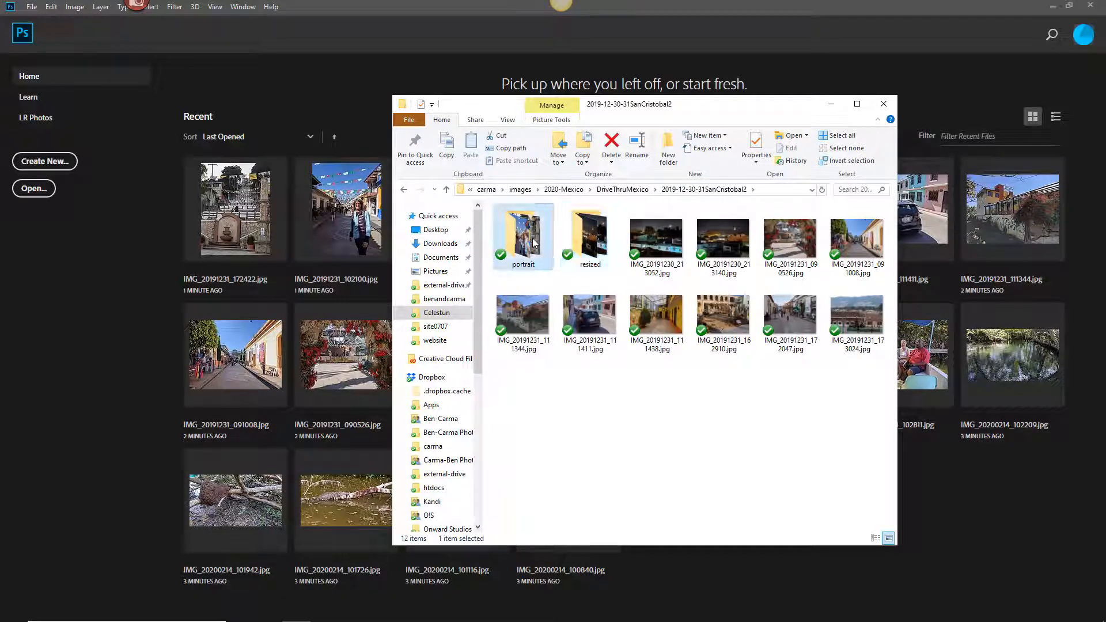
{"action": "left_click", "coordinate": [532, 241]}
{"action": "double_click", "coordinate": [532, 241]}
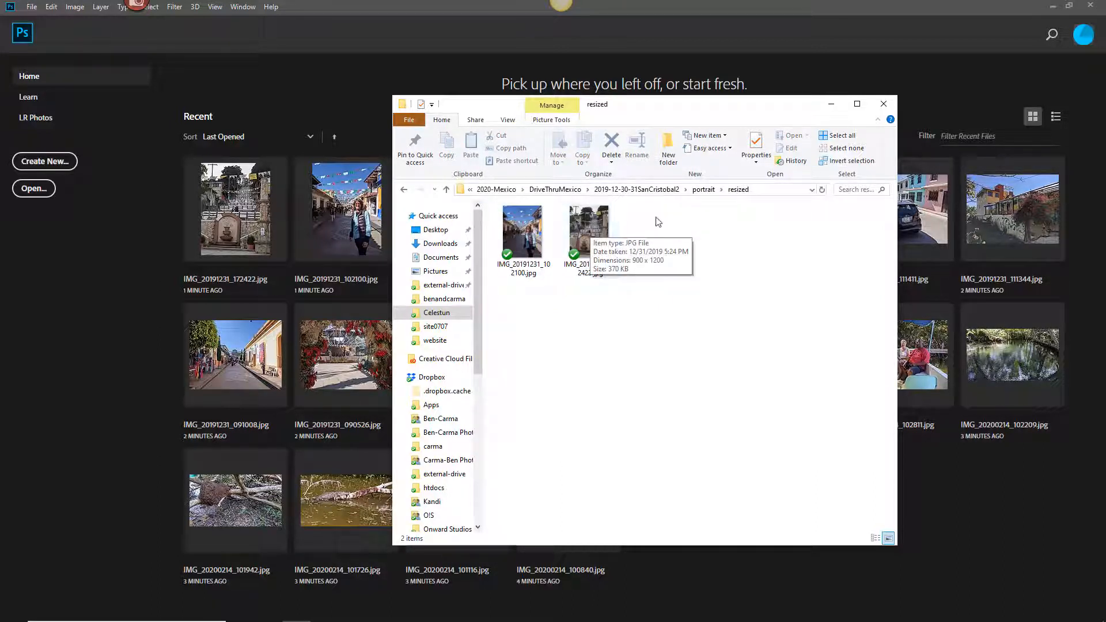
{"action": "left_click", "coordinate": [704, 190]}
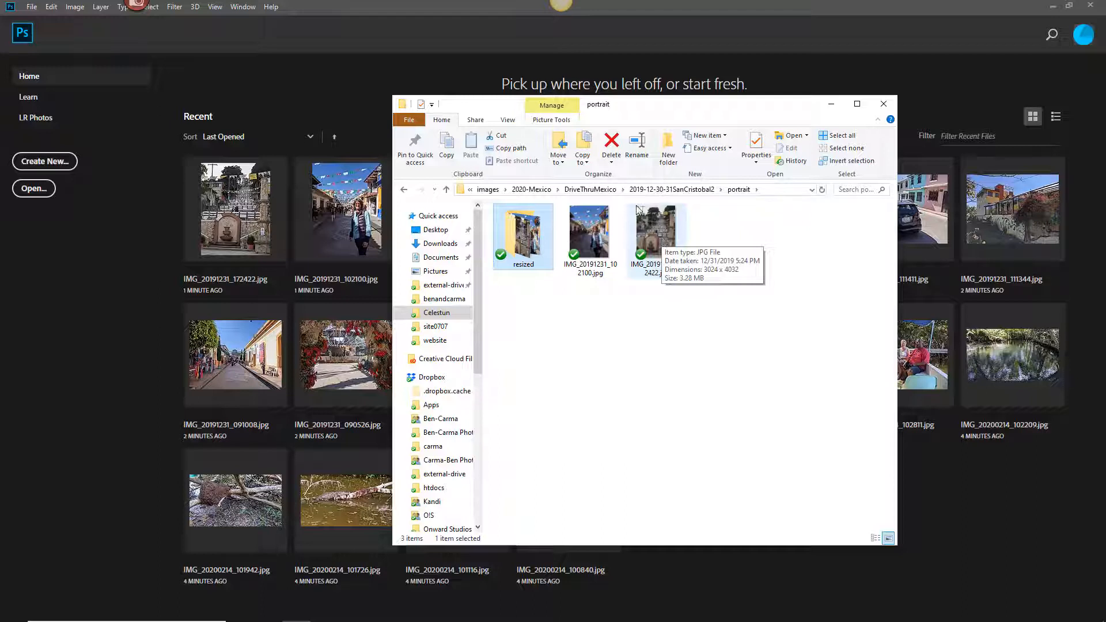
{"action": "left_click", "coordinate": [657, 192]}
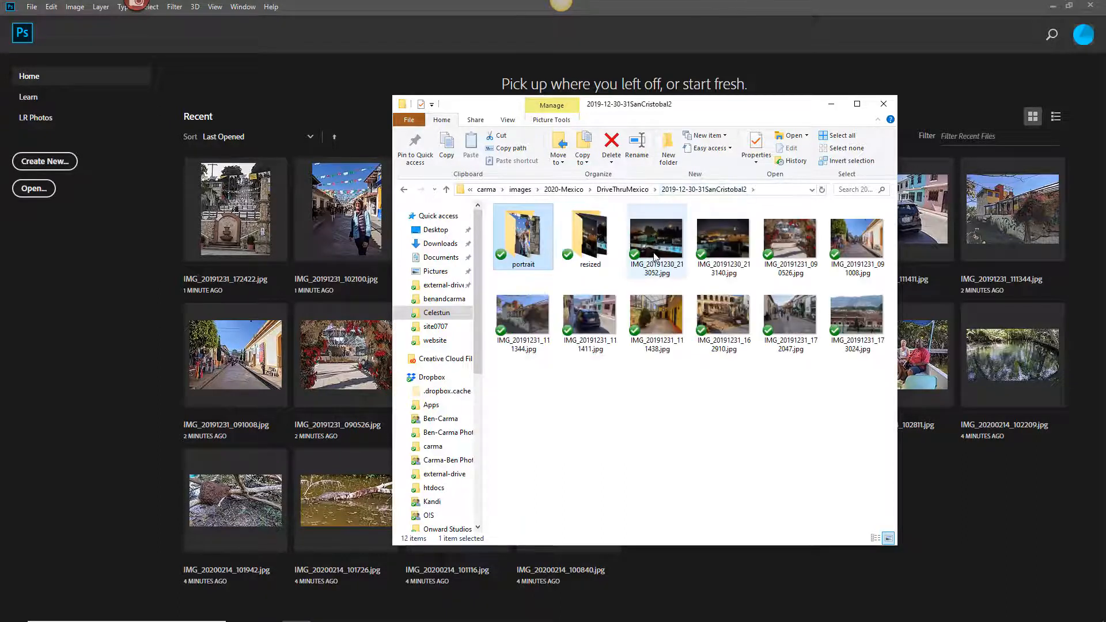